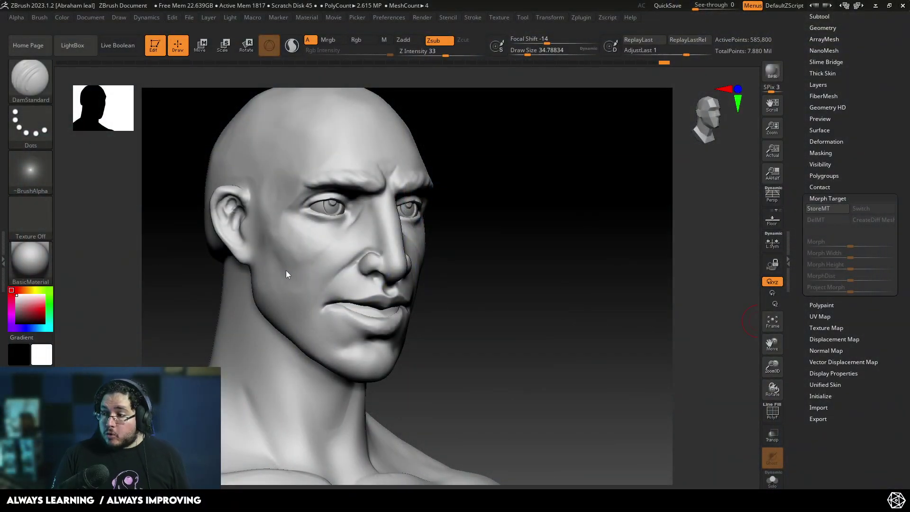
# - Store the head mesh's current shape as a morph target
pyautogui.moveTo(504, 181)
pyautogui.mouseDown()
pyautogui.moveTo(514, 233)
pyautogui.moveTo(505, 240)
pyautogui.moveTo(531, 236)
pyautogui.moveTo(551, 260)
pyautogui.mouseUp()
pyautogui.click(819, 101)
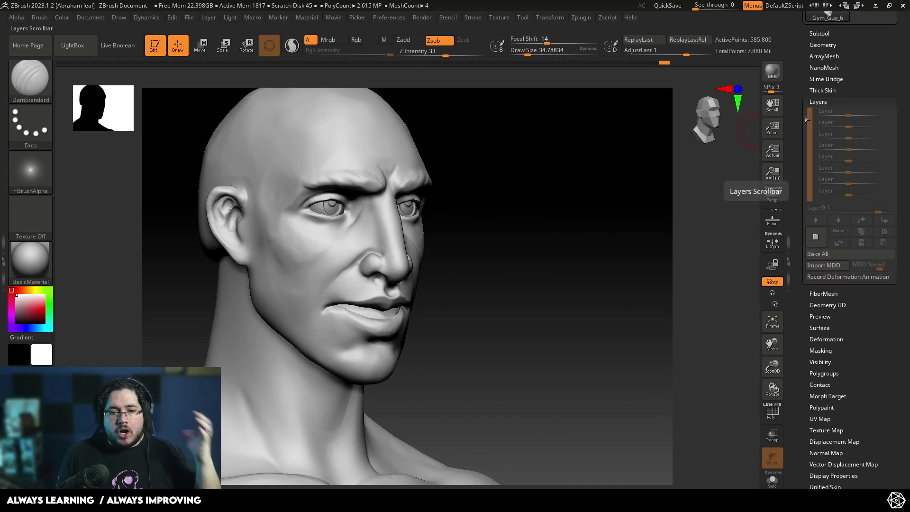
pyautogui.click(833, 102)
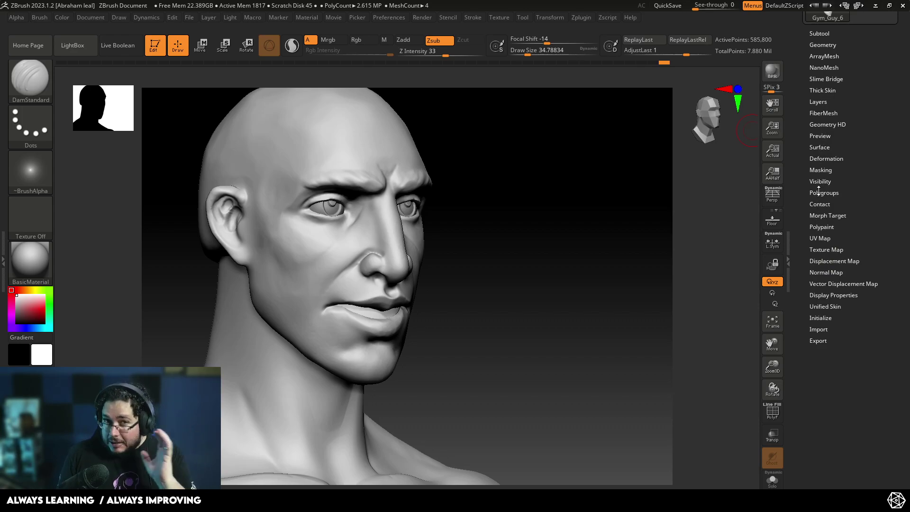
pyautogui.click(825, 216)
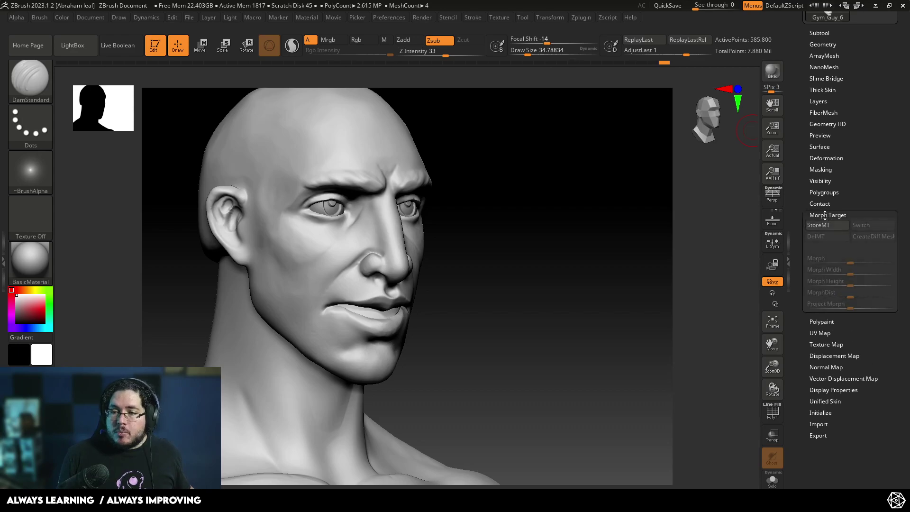
pyautogui.moveTo(802, 183); pyautogui.dragTo(802, 164)
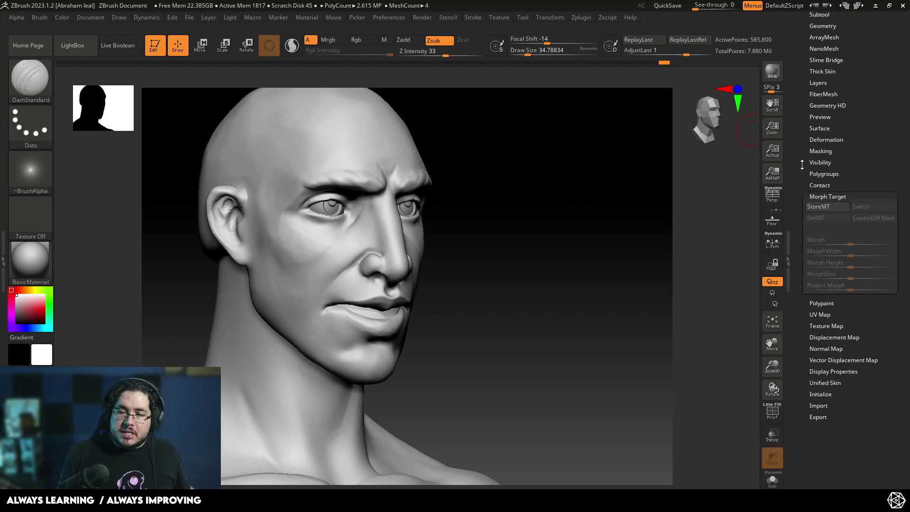
pyautogui.click(827, 207)
# - Build up bags under the eyes using the ClayBuildup brush at a draw size of 28.75
pyautogui.moveTo(589, 240)
pyautogui.keyDown('shift'); pyautogui.mouseDown()
pyautogui.moveTo(533, 254)
pyautogui.moveTo(588, 277)
pyautogui.mouseUp(); pyautogui.keyUp('shift')
pyautogui.press('b')
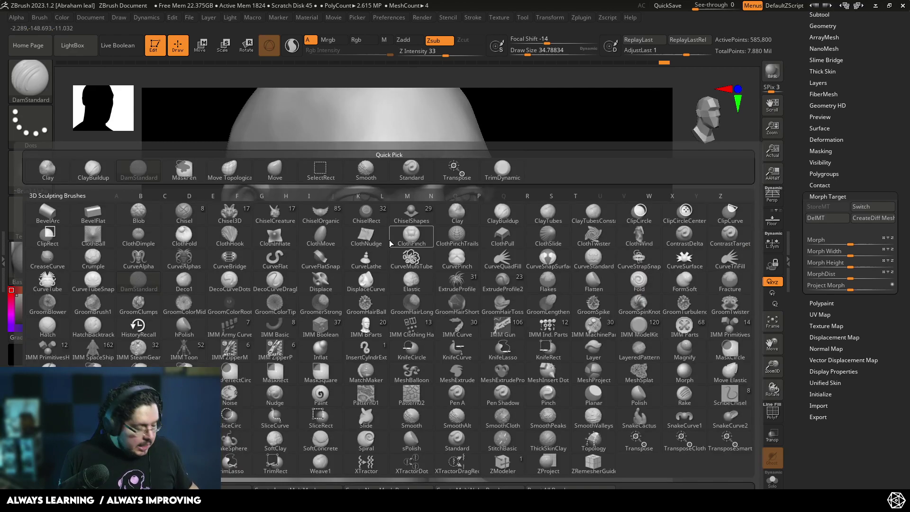
pyautogui.press('c')
pyautogui.press('b')
pyautogui.press('space')
pyautogui.click(383, 232)
pyautogui.moveTo(611, 239); pyautogui.dragTo(504, 251)
pyautogui.moveTo(324, 309); pyautogui.dragTo(354, 243)
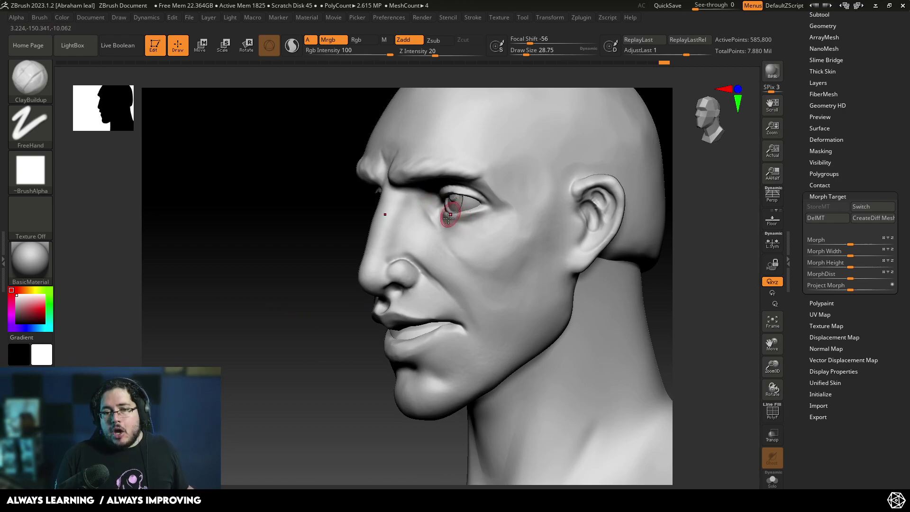
pyautogui.moveTo(321, 256)
pyautogui.mouseDown()
pyautogui.moveTo(365, 254)
pyautogui.moveTo(376, 219)
pyautogui.moveTo(342, 230)
pyautogui.mouseUp()
pyautogui.moveTo(355, 231)
pyautogui.mouseDown()
pyautogui.moveTo(325, 221)
pyautogui.moveTo(351, 224)
pyautogui.moveTo(315, 205)
pyautogui.moveTo(332, 227)
pyautogui.moveTo(319, 219)
pyautogui.moveTo(358, 233)
pyautogui.moveTo(370, 228)
pyautogui.mouseUp()
# - Build up the inner brows and the area above the outer brows with ClayBuildup strokes
pyautogui.moveTo(441, 183)
pyautogui.mouseDown(button='right')
pyautogui.moveTo(482, 153)
pyautogui.moveTo(485, 175)
pyautogui.mouseUp(button='right')
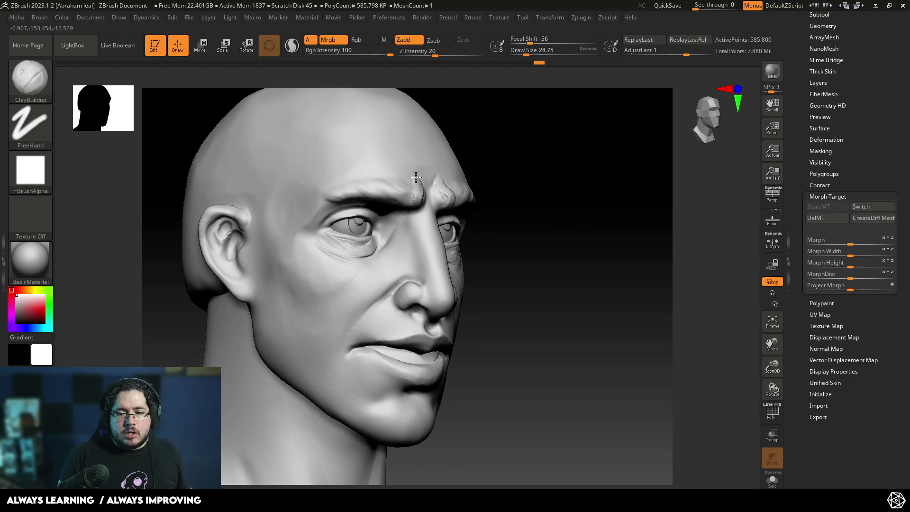
pyautogui.moveTo(399, 172); pyautogui.dragTo(406, 186)
pyautogui.press('space')
pyautogui.press('space')
pyautogui.moveTo(353, 169)
pyautogui.mouseDown()
pyautogui.moveTo(313, 187)
pyautogui.moveTo(273, 174)
pyautogui.moveTo(281, 170)
pyautogui.mouseUp()
# - Flatten the clay strokes above the outer brows and temples with the TrimDynamic brush, using a draw size of about 59
pyautogui.press('b')
pyautogui.press('t')
pyautogui.press('d')
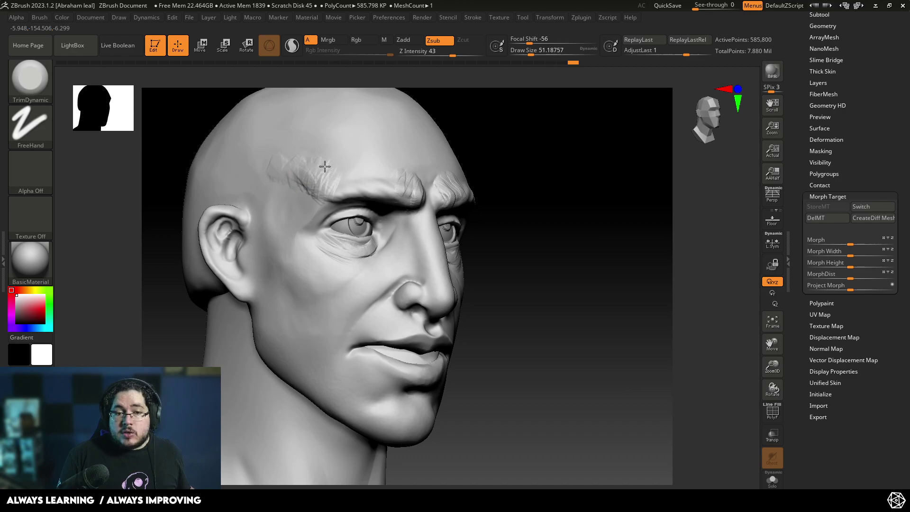
pyautogui.moveTo(322, 191)
pyautogui.mouseDown()
pyautogui.moveTo(294, 180)
pyautogui.moveTo(331, 167)
pyautogui.moveTo(330, 190)
pyautogui.mouseUp()
pyautogui.press('space')
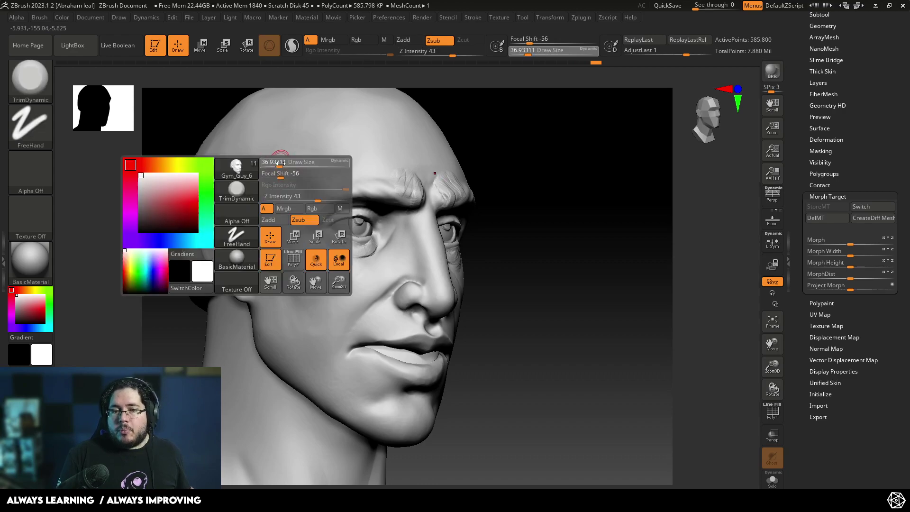
pyautogui.press('XF86AudioLowerVolume')
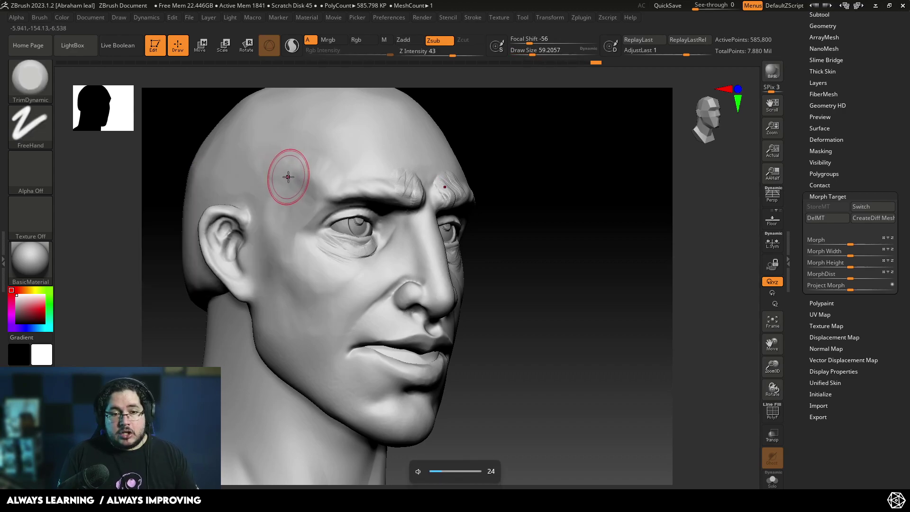
pyautogui.moveTo(287, 179); pyautogui.dragTo(308, 181)
# - Soften the under-eye bags and smooth the inner brow with a draw size of about 25
pyautogui.press('space')
pyautogui.moveTo(337, 247); pyautogui.dragTo(329, 248)
pyautogui.moveTo(520, 243); pyautogui.dragTo(427, 244)
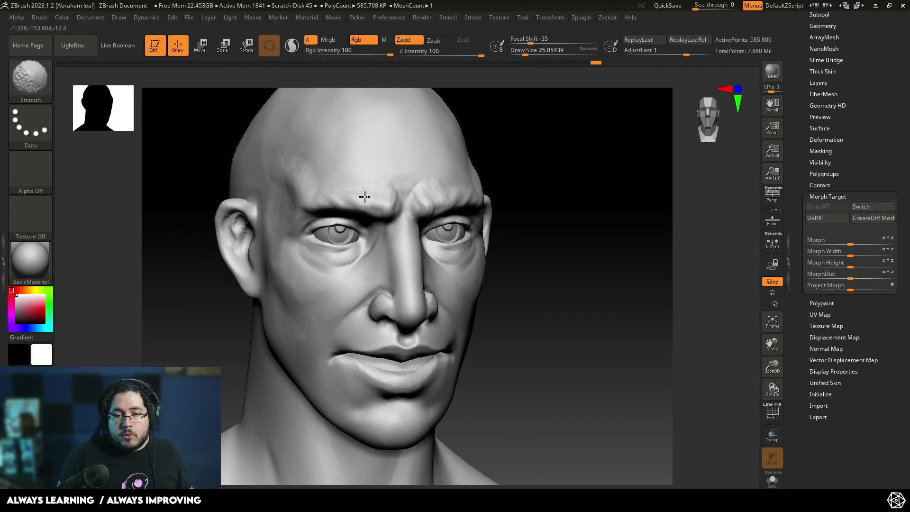
pyautogui.keyDown('shift'); pyautogui.moveTo(367, 191); pyautogui.dragTo(385, 179); pyautogui.keyUp('shift')
# - Build up folds below and beside the outer eye corners using ClayBuildup with Alpha 12 at a draw size of 28.75
pyautogui.press('b')
pyautogui.press('c')
pyautogui.press('b')
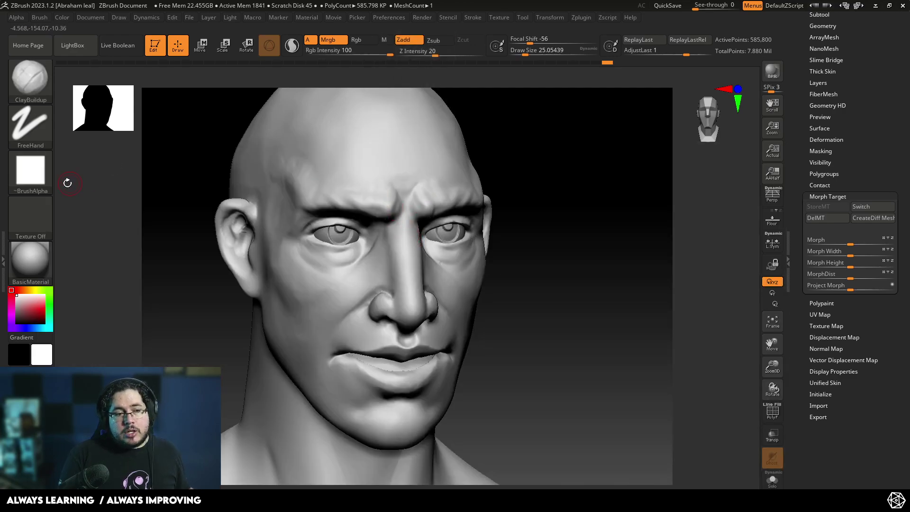
pyautogui.click(31, 172)
pyautogui.click(89, 240)
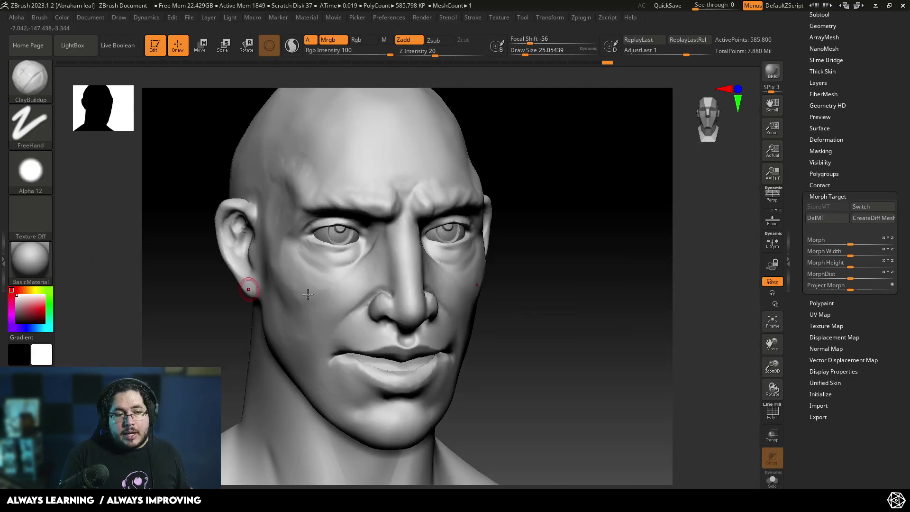
pyautogui.moveTo(635, 336)
pyautogui.mouseDown()
pyautogui.moveTo(544, 331)
pyautogui.moveTo(571, 289)
pyautogui.mouseUp()
pyautogui.press(']')
pyautogui.press('[')
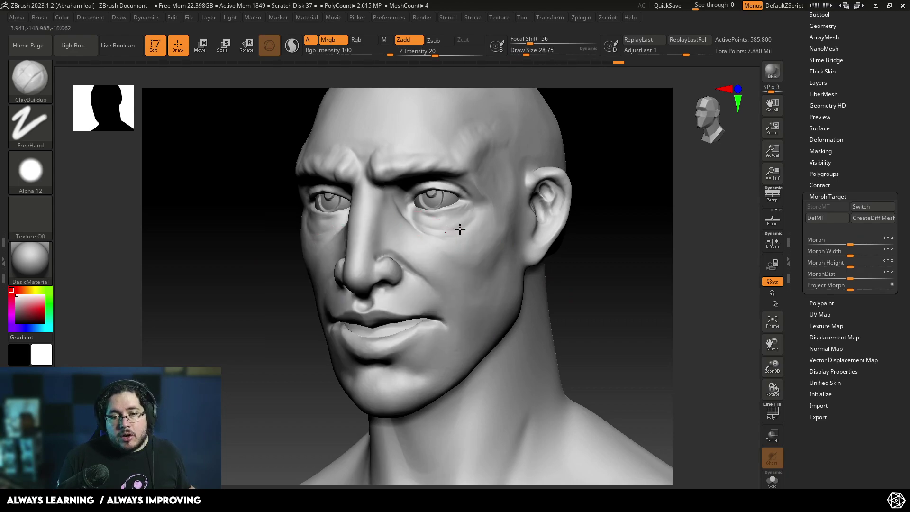
pyautogui.moveTo(480, 202); pyautogui.dragTo(438, 231)
pyautogui.moveTo(593, 270); pyautogui.dragTo(552, 237)
pyautogui.moveTo(469, 190); pyautogui.dragTo(445, 188)
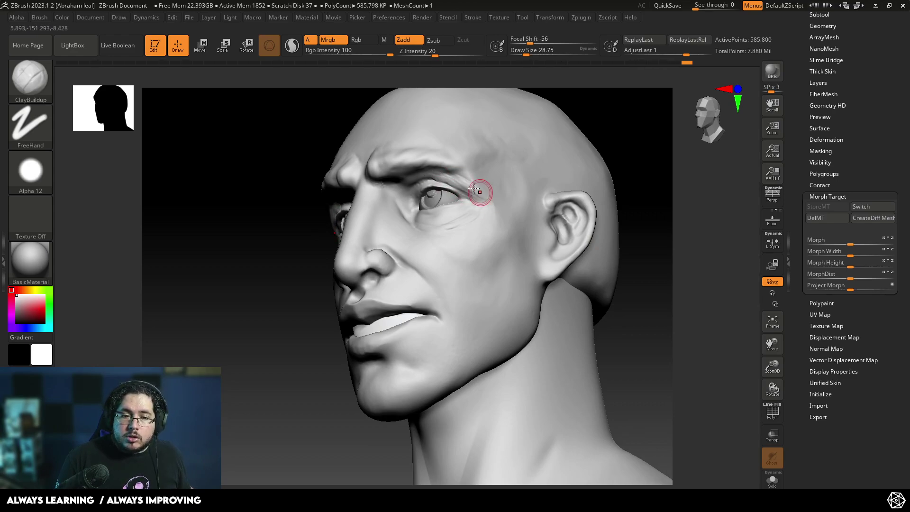
# - Add broader ClayBuildup strokes around the temples and brows at a draw size of about 49
pyautogui.press('ctrl')
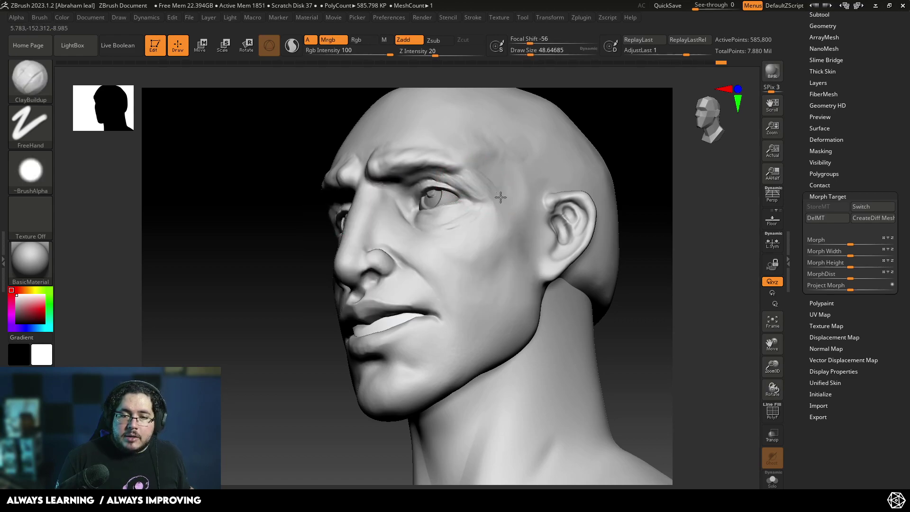
pyautogui.moveTo(501, 198); pyautogui.dragTo(472, 169)
pyautogui.moveTo(256, 225); pyautogui.dragTo(360, 230)
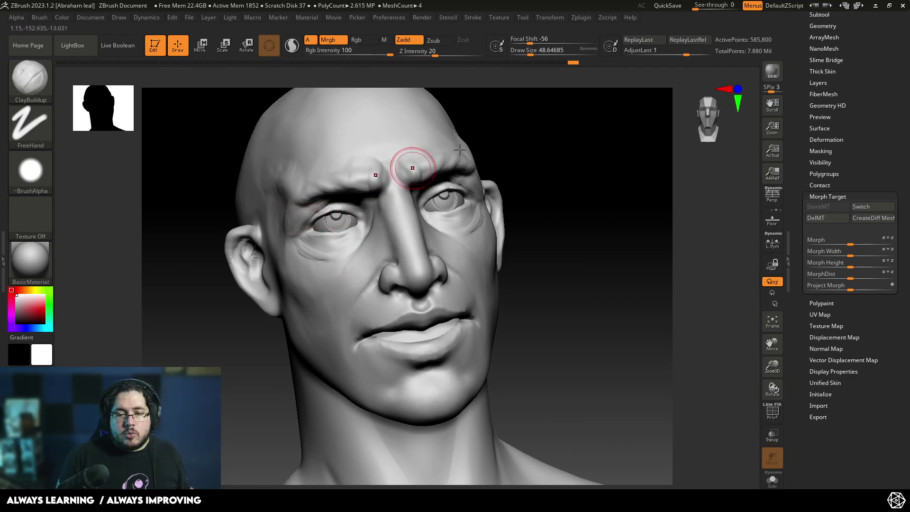
pyautogui.moveTo(479, 142); pyautogui.dragTo(526, 132)
pyautogui.hotkey('ctrl', 'shift', 'z')
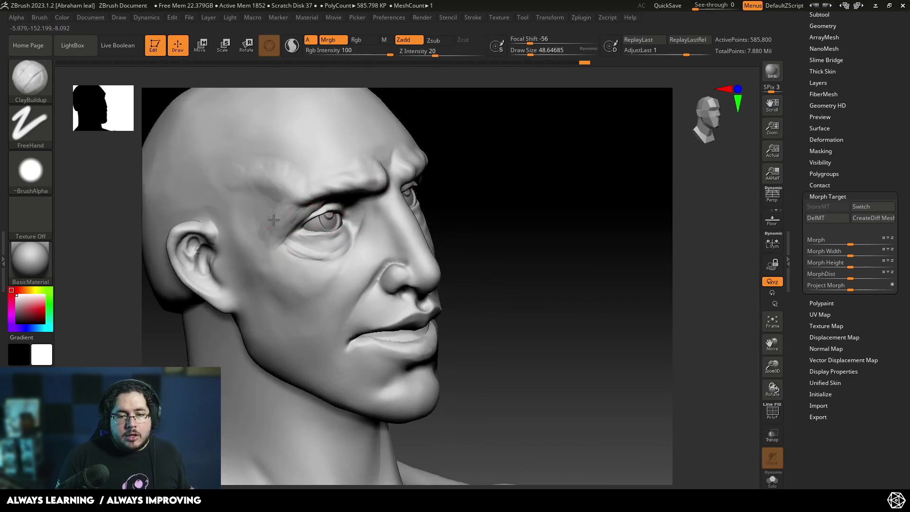
pyautogui.hotkey('ctrl', 'shift', 'z')
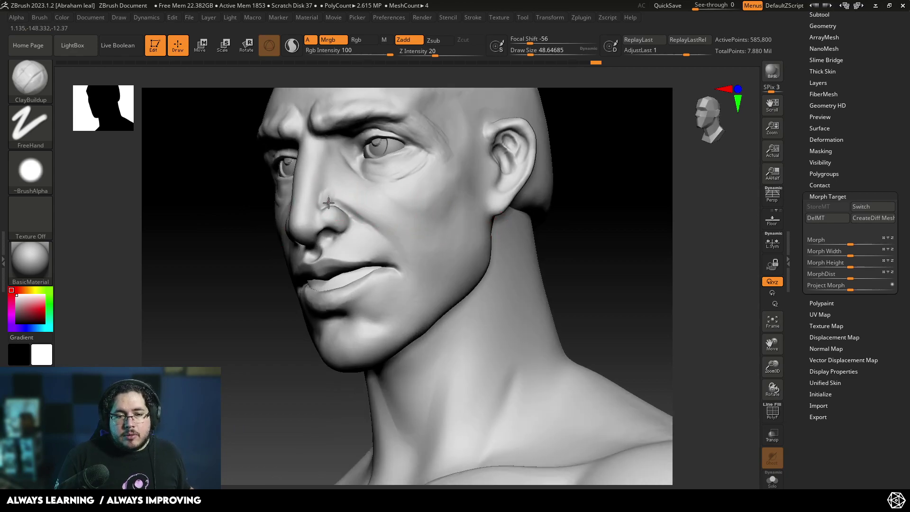
# - Build up the nasolabial folds from the nostrils past the mouth corners with ClayBuildup at a draw size of about 65
pyautogui.moveTo(390, 236); pyautogui.dragTo(395, 246)
pyautogui.press('space')
pyautogui.moveTo(388, 239)
pyautogui.mouseDown()
pyautogui.moveTo(417, 295)
pyautogui.moveTo(428, 270)
pyautogui.mouseUp()
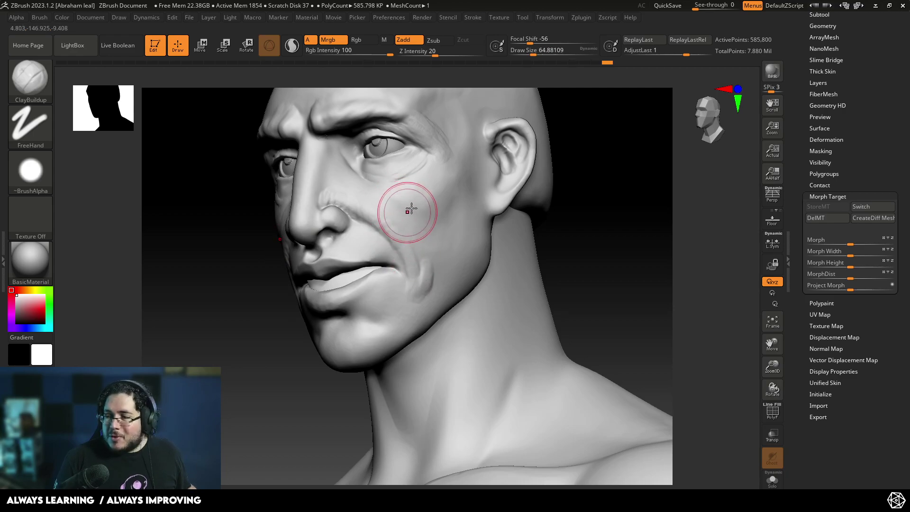
pyautogui.moveTo(426, 236); pyautogui.dragTo(421, 266)
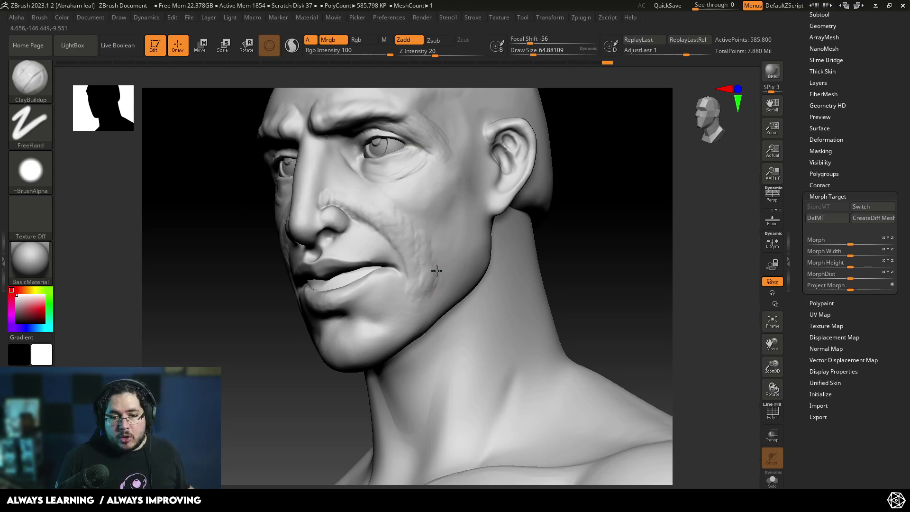
pyautogui.moveTo(436, 267); pyautogui.dragTo(433, 277)
# - Soften the cheek fold and widen it across the lower cheek with ClayBuildup at a draw size of about 54
pyautogui.press('space')
pyautogui.click(421, 244)
pyautogui.moveTo(422, 247)
pyautogui.keyDown('shift'); pyautogui.mouseDown()
pyautogui.moveTo(422, 286)
pyautogui.moveTo(428, 250)
pyautogui.mouseUp(); pyautogui.keyUp('shift')
pyautogui.moveTo(388, 219)
pyautogui.mouseDown()
pyautogui.moveTo(386, 204)
pyautogui.moveTo(414, 248)
pyautogui.mouseUp()
pyautogui.moveTo(558, 247); pyautogui.dragTo(604, 227)
pyautogui.moveTo(324, 218); pyautogui.dragTo(309, 221)
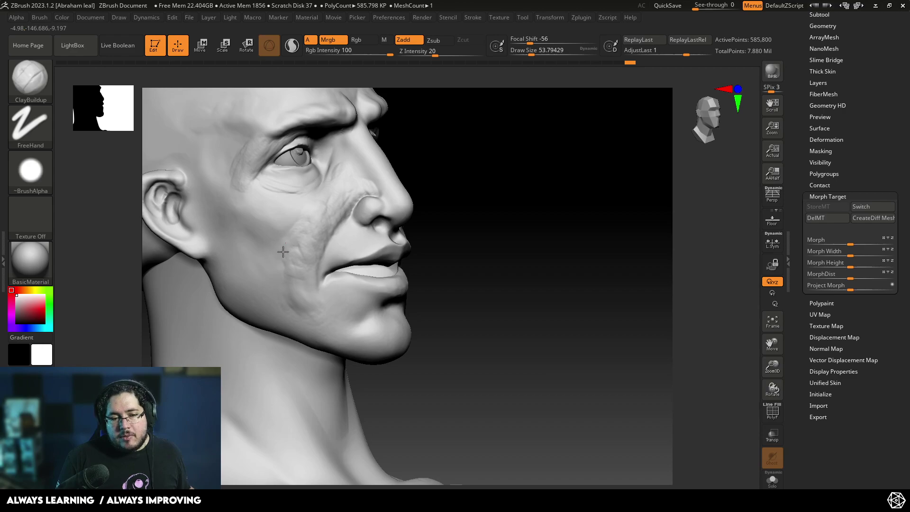
pyautogui.moveTo(281, 257)
pyautogui.mouseDown()
pyautogui.moveTo(276, 269)
pyautogui.moveTo(286, 242)
pyautogui.moveTo(333, 203)
pyautogui.moveTo(307, 287)
pyautogui.moveTo(285, 241)
pyautogui.moveTo(309, 251)
pyautogui.mouseUp()
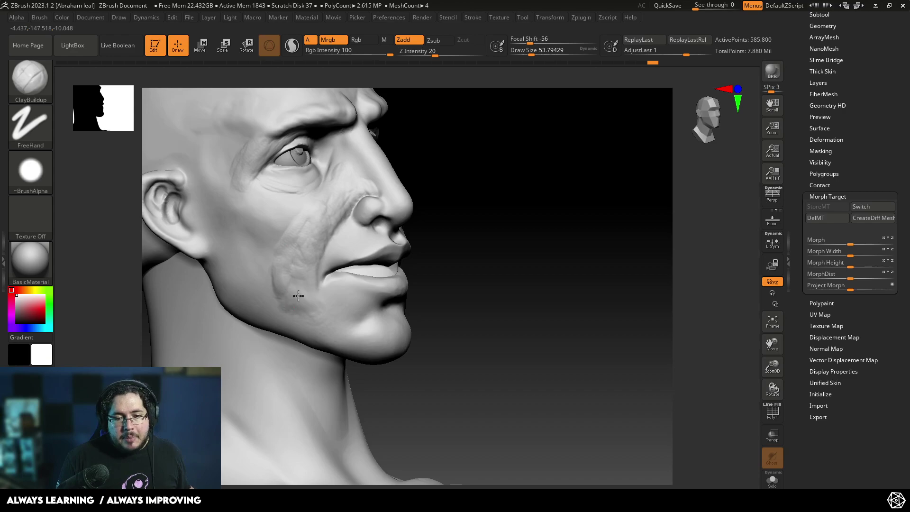
# - Fill in the fold beside the mouth corner at a draw size of about 39 and smooth the cheek strokes
pyautogui.press('space')
pyautogui.moveTo(299, 293)
pyautogui.mouseDown()
pyautogui.moveTo(308, 311)
pyautogui.moveTo(296, 290)
pyautogui.mouseUp()
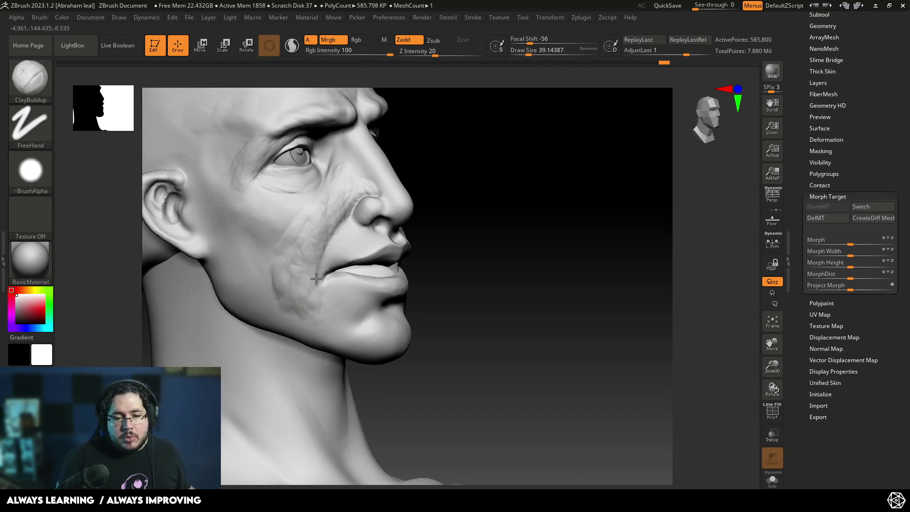
pyautogui.press('shift')
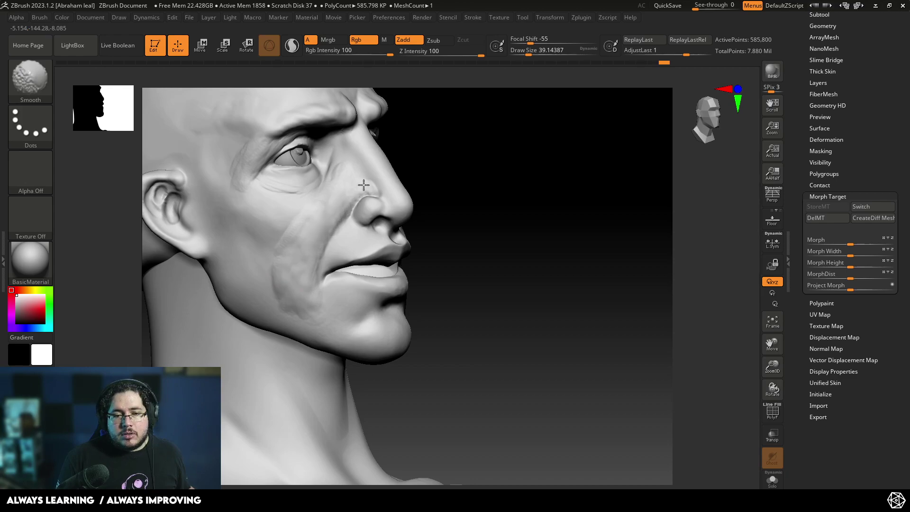
pyautogui.keyDown('shift'); pyautogui.moveTo(285, 286); pyautogui.dragTo(293, 306); pyautogui.keyUp('shift')
# - Flatten the nasolabial folds and the cheek beside the nose with TrimDynamic at a draw size of about 51
pyautogui.press('b')
pyautogui.press('t')
pyautogui.press('d')
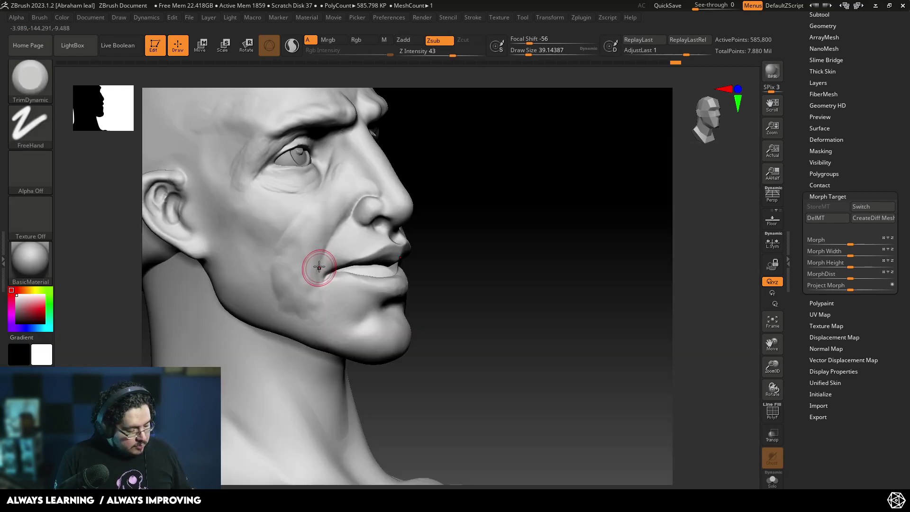
pyautogui.press('space')
pyautogui.moveTo(309, 259); pyautogui.dragTo(312, 258)
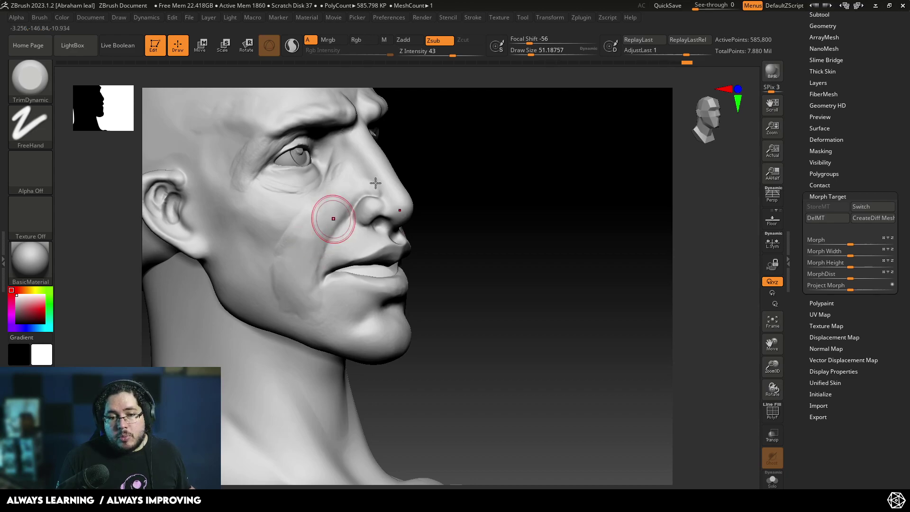
pyautogui.moveTo(346, 207)
pyautogui.mouseDown(button='right')
pyautogui.moveTo(421, 209)
pyautogui.moveTo(549, 243)
pyautogui.moveTo(502, 275)
pyautogui.moveTo(345, 254)
pyautogui.mouseUp(button='right')
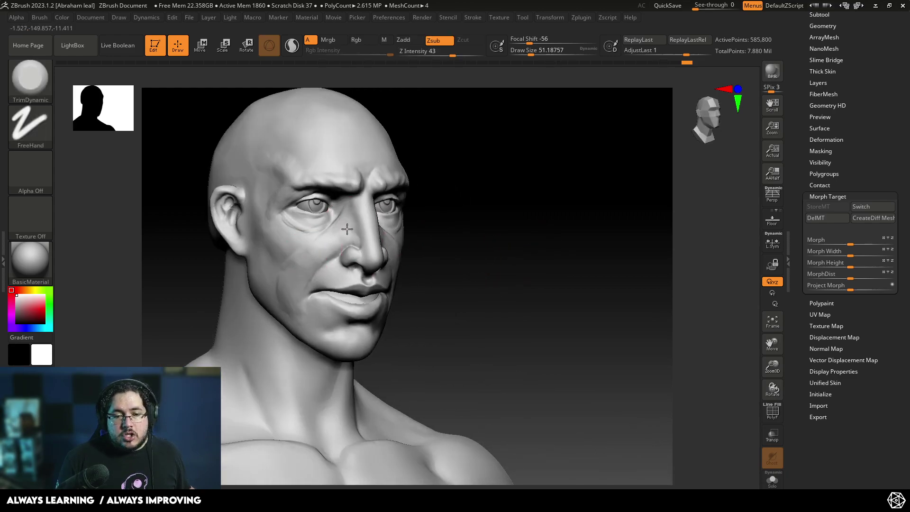
pyautogui.moveTo(347, 229); pyautogui.dragTo(356, 247)
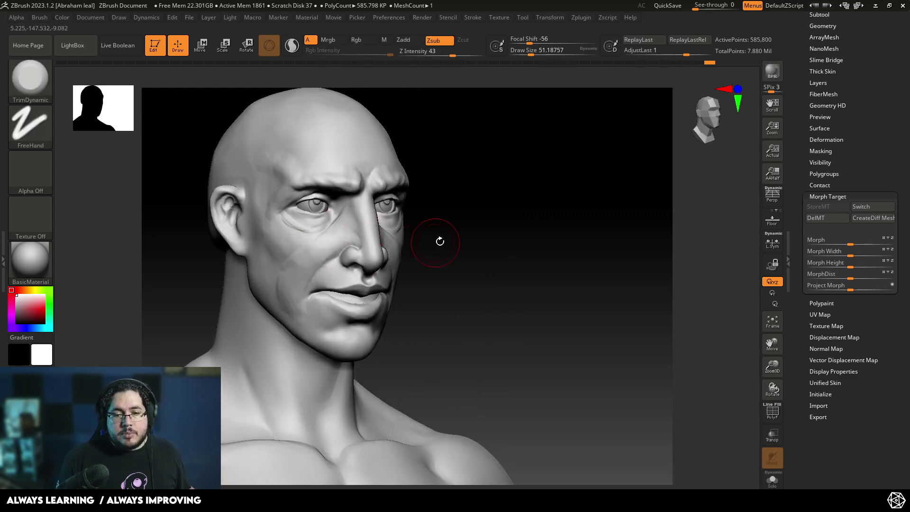
# - Adjust the brow and eye area from the side and front with the Move brush at a draw size of about 120
pyautogui.moveTo(440, 241); pyautogui.dragTo(409, 230, button='right')
pyautogui.press('b')
pyautogui.press('m')
pyautogui.press('v')
pyautogui.press('space')
pyautogui.moveTo(383, 222); pyautogui.dragTo(393, 222)
pyautogui.moveTo(545, 189); pyautogui.dragTo(450, 176, button='right')
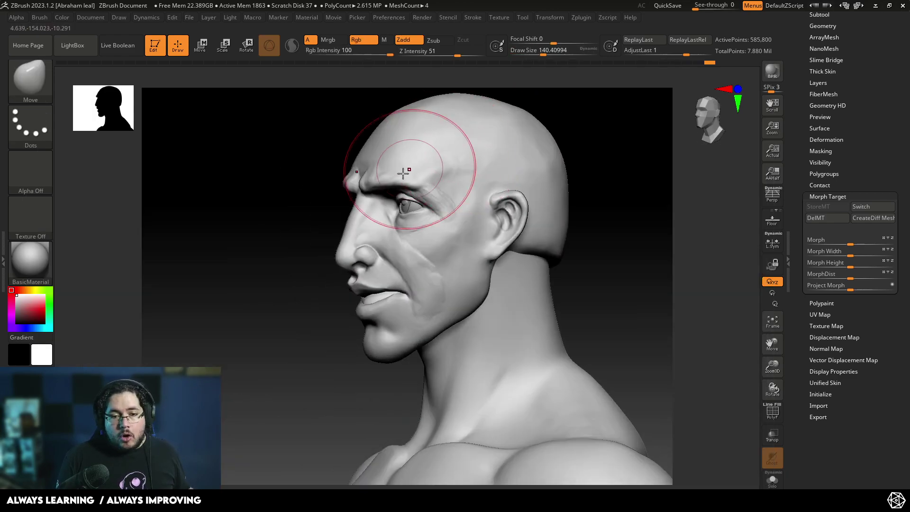
pyautogui.moveTo(375, 208)
pyautogui.mouseDown(button='right')
pyautogui.moveTo(326, 224)
pyautogui.moveTo(321, 180)
pyautogui.mouseUp(button='right')
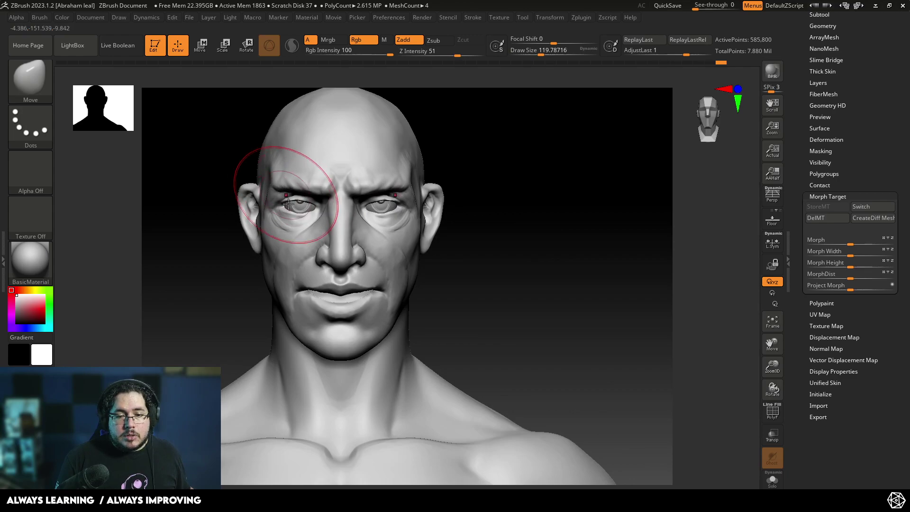
pyautogui.moveTo(296, 207); pyautogui.dragTo(465, 134, button='right')
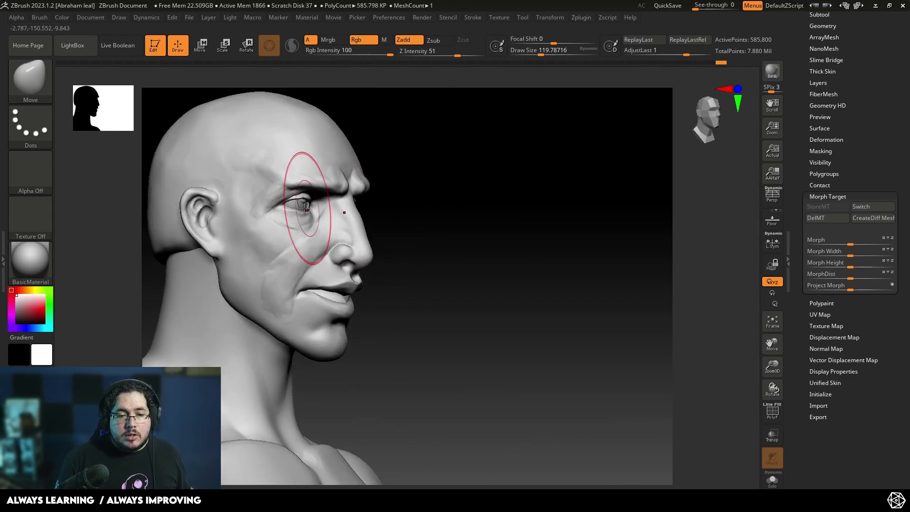
# - Build up the lower cheeks, the folds around the mouth and the chin with ClayBuildup at a draw size of about 56
pyautogui.moveTo(412, 158)
pyautogui.mouseDown(button='right')
pyautogui.moveTo(468, 199)
pyautogui.moveTo(351, 250)
pyautogui.moveTo(423, 250)
pyautogui.moveTo(443, 272)
pyautogui.mouseUp(button='right')
pyautogui.press('b')
pyautogui.press('c')
pyautogui.press('b')
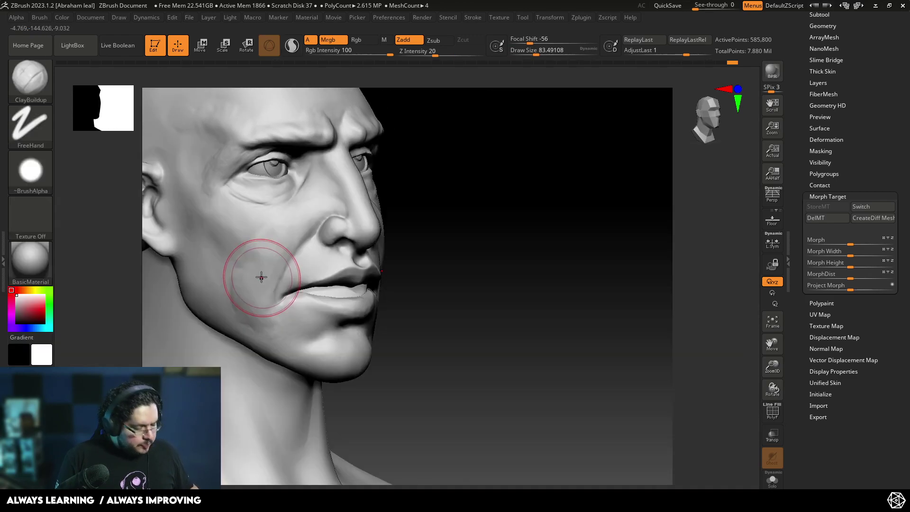
pyautogui.press('space')
pyautogui.moveTo(261, 277); pyautogui.dragTo(248, 269)
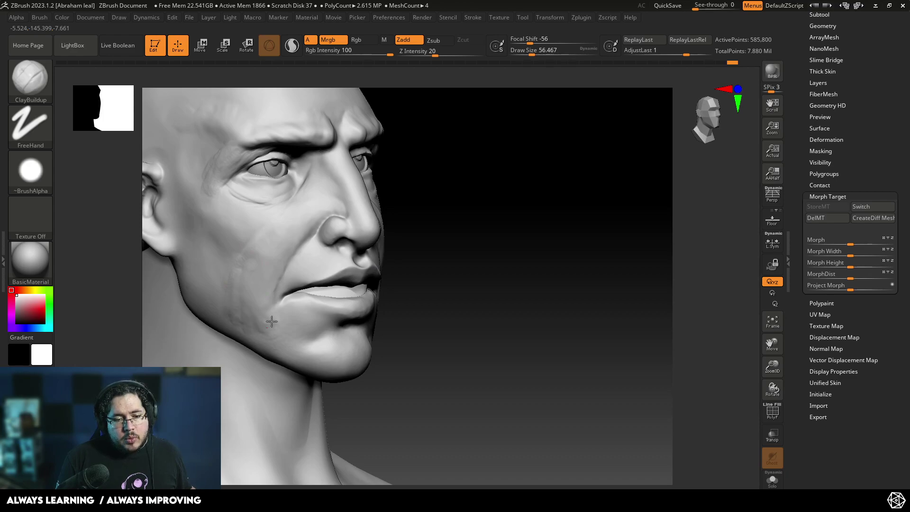
pyautogui.moveTo(272, 322)
pyautogui.mouseDown()
pyautogui.moveTo(307, 326)
pyautogui.moveTo(331, 315)
pyautogui.moveTo(311, 331)
pyautogui.mouseUp()
pyautogui.keyDown('shift'); pyautogui.moveTo(405, 330); pyautogui.dragTo(353, 312); pyautogui.keyUp('shift')
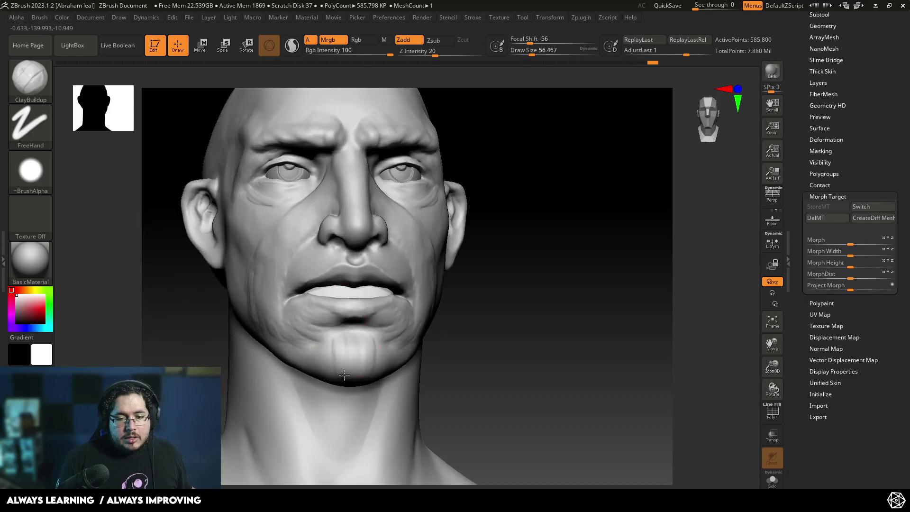
# - Shape the chin and carve the hollow below the cheekbone with ClayBuildup at a draw size of about 56
pyautogui.moveTo(345, 370)
pyautogui.mouseDown()
pyautogui.moveTo(351, 356)
pyautogui.moveTo(328, 370)
pyautogui.moveTo(309, 343)
pyautogui.mouseUp()
pyautogui.moveTo(263, 324); pyautogui.dragTo(245, 262, button='right')
pyautogui.moveTo(297, 327)
pyautogui.mouseDown(button='right')
pyautogui.moveTo(437, 250)
pyautogui.moveTo(341, 254)
pyautogui.mouseUp(button='right')
pyautogui.moveTo(226, 243); pyautogui.dragTo(230, 255)
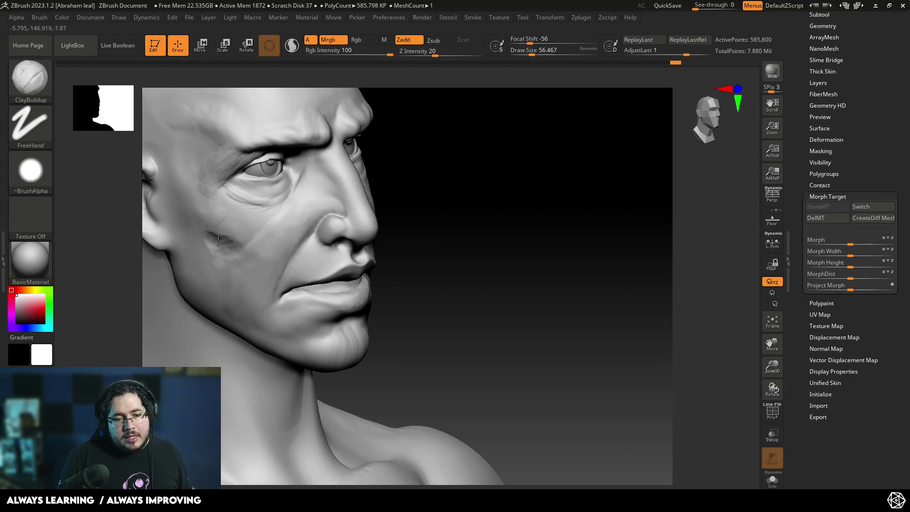
pyautogui.moveTo(214, 232)
pyautogui.mouseDown()
pyautogui.moveTo(226, 230)
pyautogui.moveTo(209, 249)
pyautogui.moveTo(206, 237)
pyautogui.mouseUp()
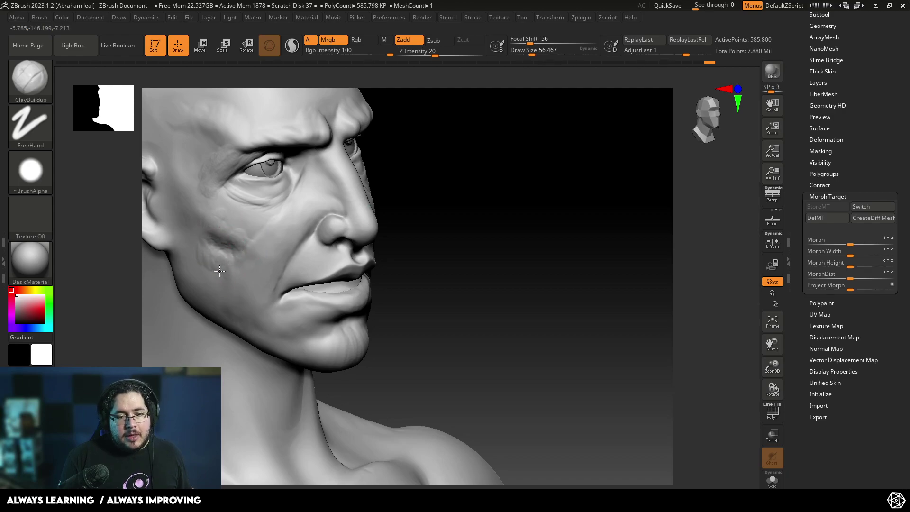
# - Smooth the strokes in the cheek hollow and along the back of the jaw
pyautogui.moveTo(431, 237); pyautogui.dragTo(546, 246)
pyautogui.keyDown('alt'); pyautogui.moveTo(341, 324); pyautogui.dragTo(247, 303); pyautogui.keyUp('alt')
pyautogui.keyDown('shift'); pyautogui.moveTo(516, 248); pyautogui.dragTo(499, 235); pyautogui.keyUp('shift')
pyautogui.keyDown('shift'); pyautogui.moveTo(513, 266); pyautogui.dragTo(512, 284); pyautogui.keyUp('shift')
pyautogui.keyDown('alt'); pyautogui.moveTo(606, 292); pyautogui.dragTo(564, 278); pyautogui.keyUp('alt')
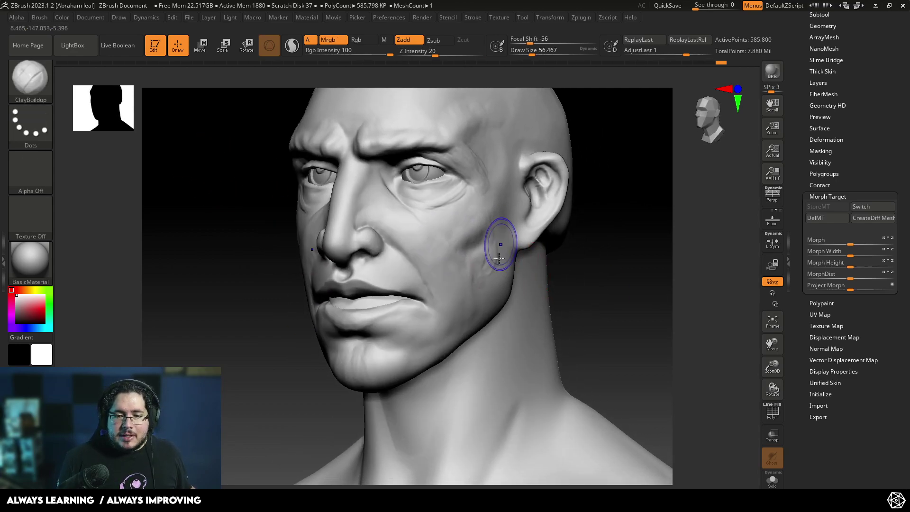
pyautogui.keyDown('shift'); pyautogui.moveTo(498, 258); pyautogui.dragTo(497, 246); pyautogui.keyUp('shift')
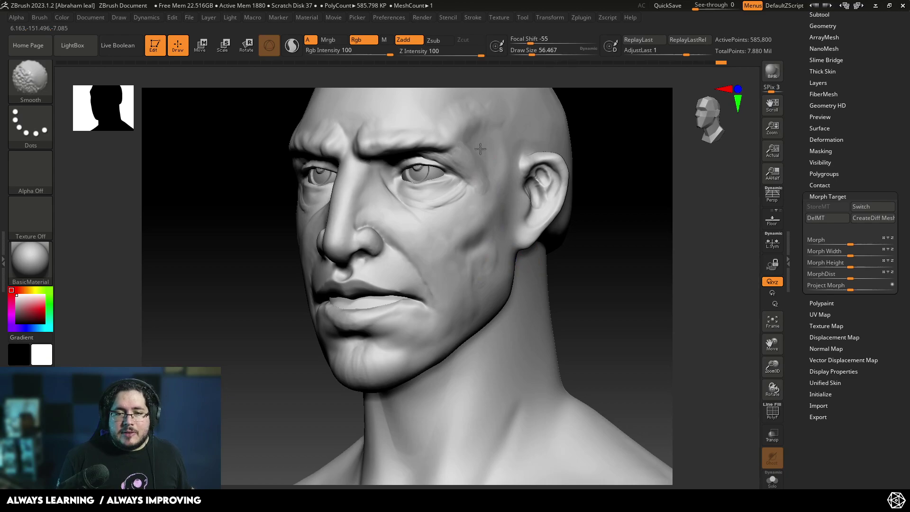
# - Build up the cheekbone toward the ear with ClayBuildup and smooth it together with the temple and lower cheek
pyautogui.keyDown('shift'); pyautogui.moveTo(479, 146); pyautogui.dragTo(495, 214); pyautogui.keyUp('shift')
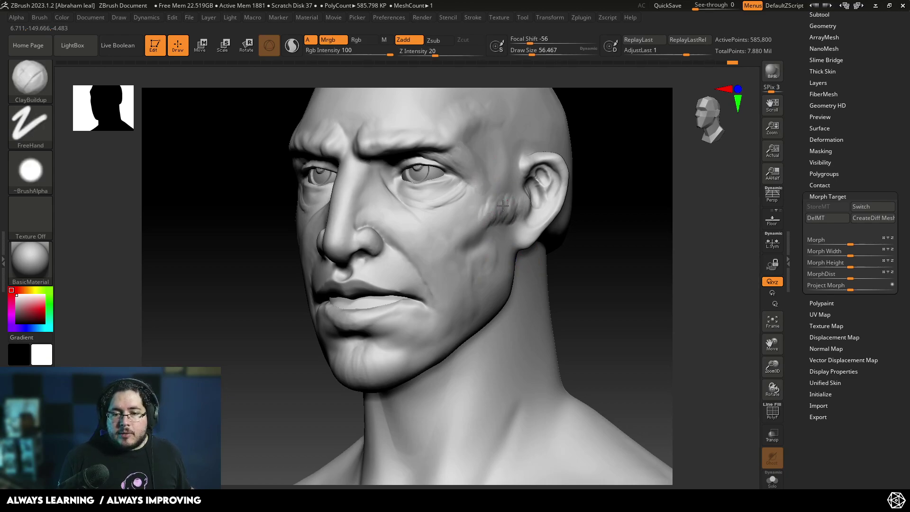
pyautogui.keyDown('shift'); pyautogui.moveTo(502, 207); pyautogui.dragTo(496, 202); pyautogui.keyUp('shift')
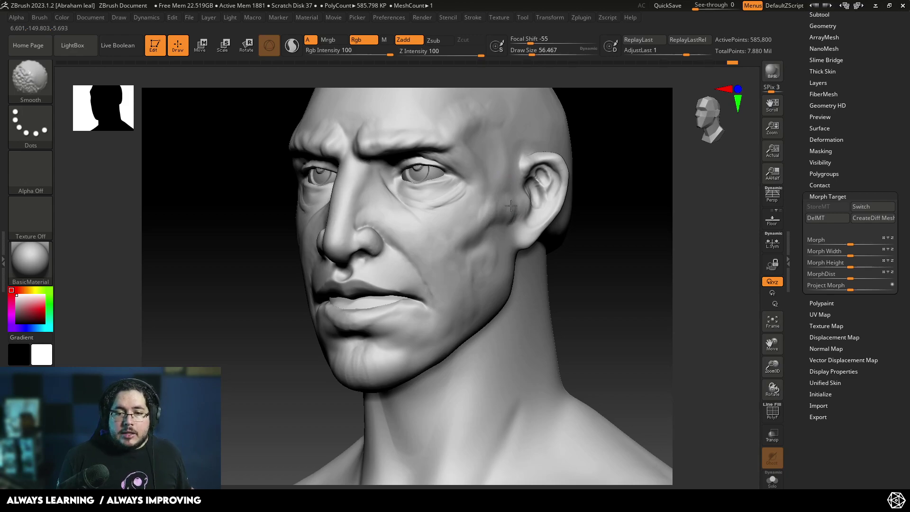
pyautogui.keyDown('shift'); pyautogui.moveTo(489, 255); pyautogui.dragTo(469, 292); pyautogui.keyUp('shift')
pyautogui.keyDown('alt'); pyautogui.moveTo(565, 278); pyautogui.dragTo(561, 263); pyautogui.keyUp('alt')
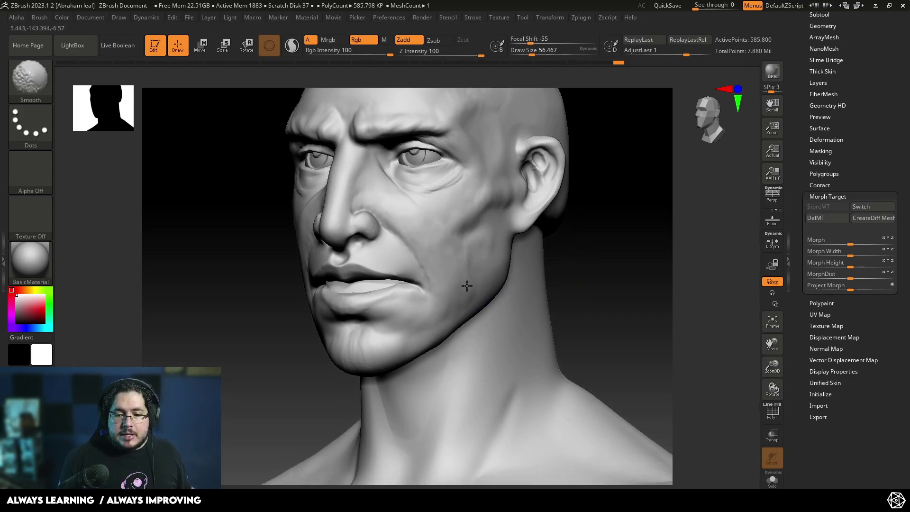
pyautogui.keyDown('shift'); pyautogui.moveTo(471, 256); pyautogui.dragTo(462, 293); pyautogui.keyUp('shift')
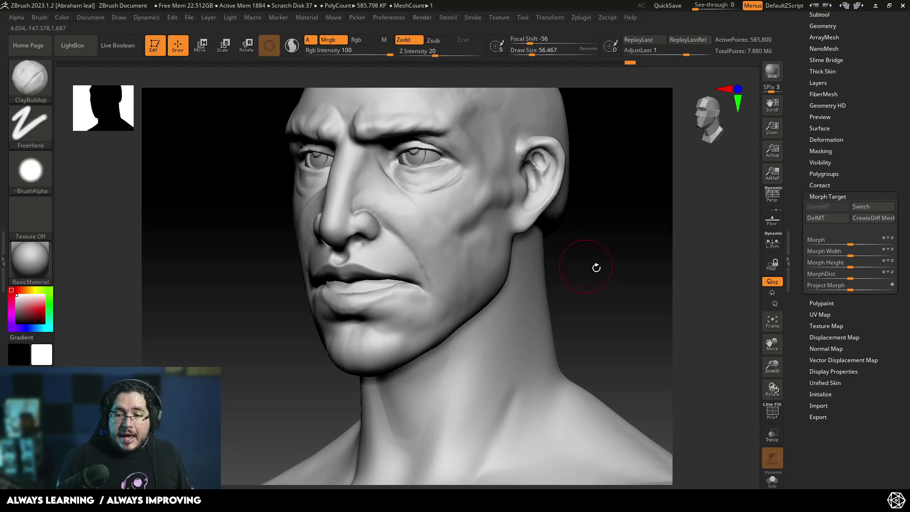
# - Compare the aged sculpt with the stored morph target from the front by switching repeatedly between them
pyautogui.moveTo(600, 268); pyautogui.dragTo(605, 244)
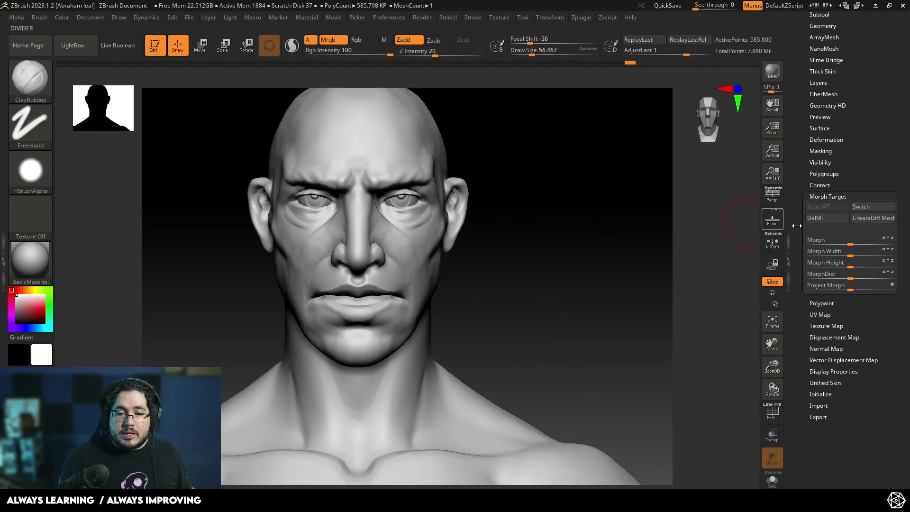
pyautogui.click(864, 206)
pyautogui.click(864, 206)
pyautogui.click(866, 204)
pyautogui.click(865, 205)
pyautogui.click(866, 205)
pyautogui.click(865, 204)
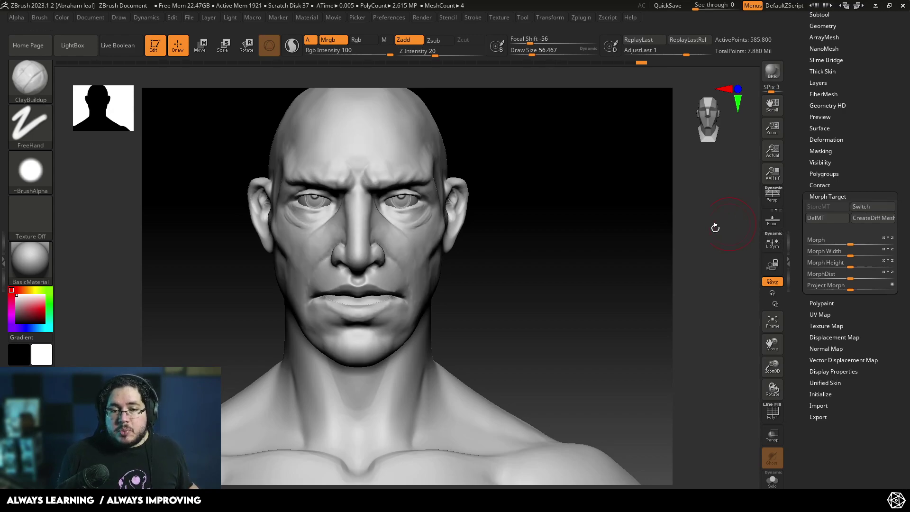
# - Deepen the cheek below the cheekbone with ClayBuildup and compare the head with its stored morph target
pyautogui.moveTo(702, 230); pyautogui.dragTo(611, 264)
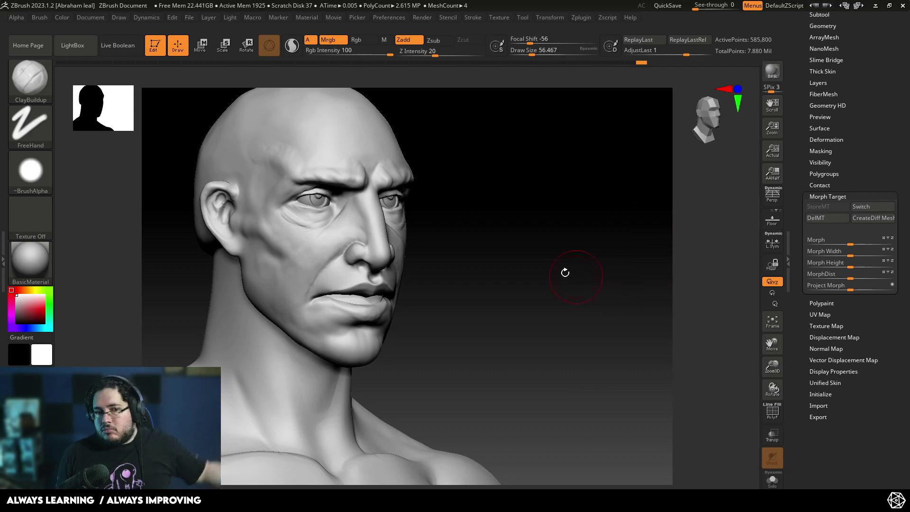
pyautogui.keyDown('shift'); pyautogui.moveTo(560, 268); pyautogui.dragTo(526, 281); pyautogui.keyUp('shift')
pyautogui.press('space')
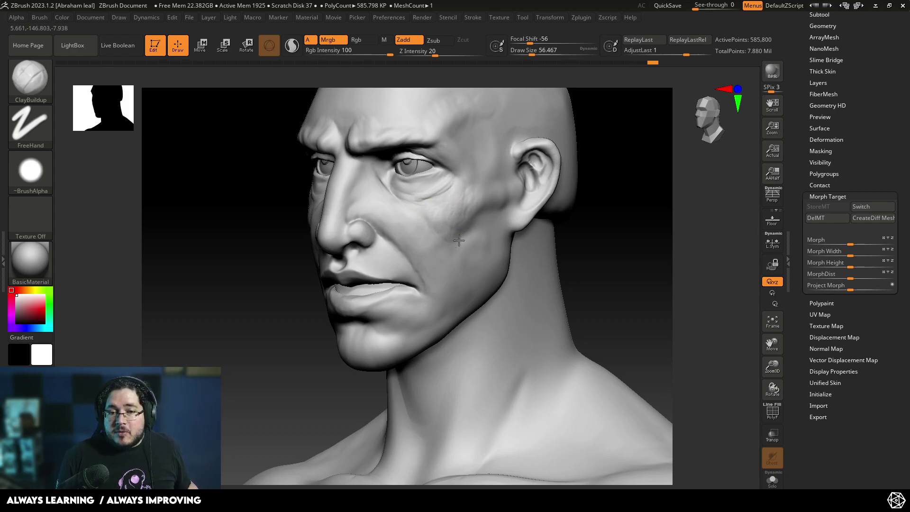
pyautogui.click(854, 209)
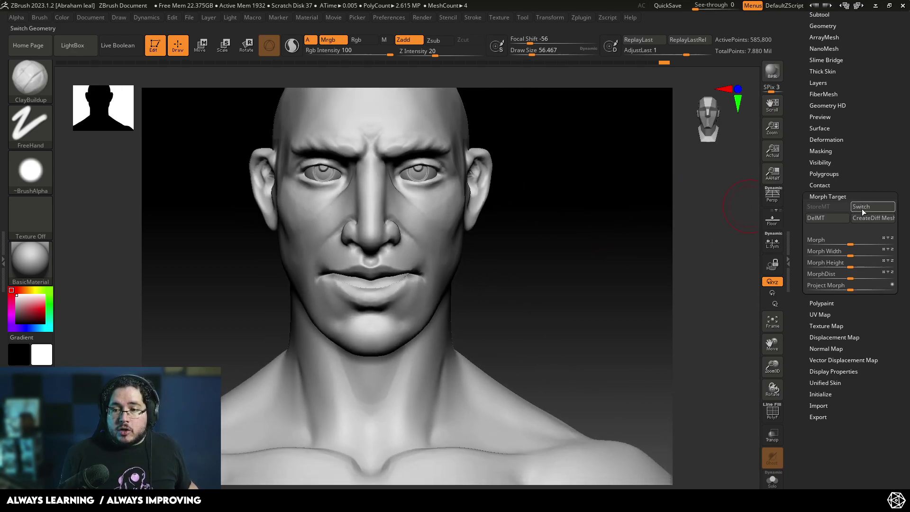
pyautogui.click(862, 209)
pyautogui.moveTo(675, 170); pyautogui.dragTo(524, 197)
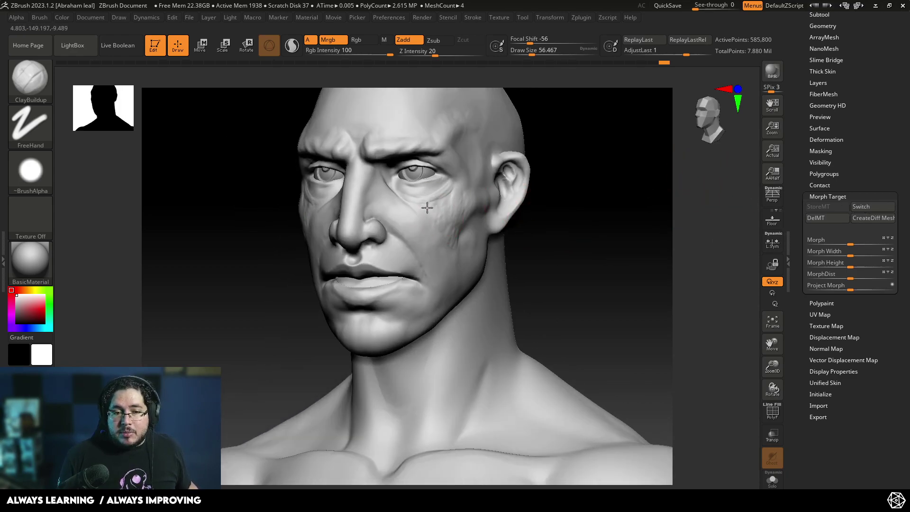
# - Add ClayBuildup strokes from the under-eye area down the cheek and soften the lower cheek with Smooth
pyautogui.moveTo(435, 203)
pyautogui.mouseDown()
pyautogui.moveTo(456, 199)
pyautogui.moveTo(433, 206)
pyautogui.mouseUp()
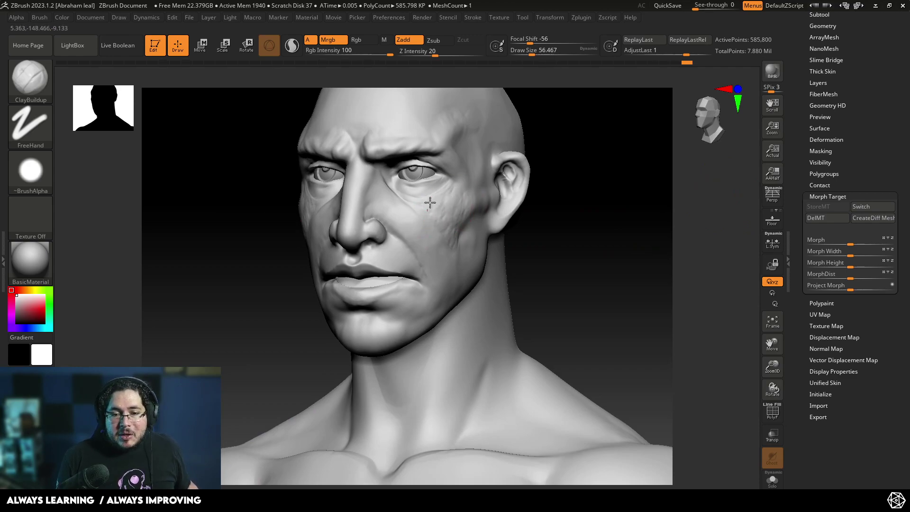
pyautogui.moveTo(524, 272); pyautogui.dragTo(464, 242)
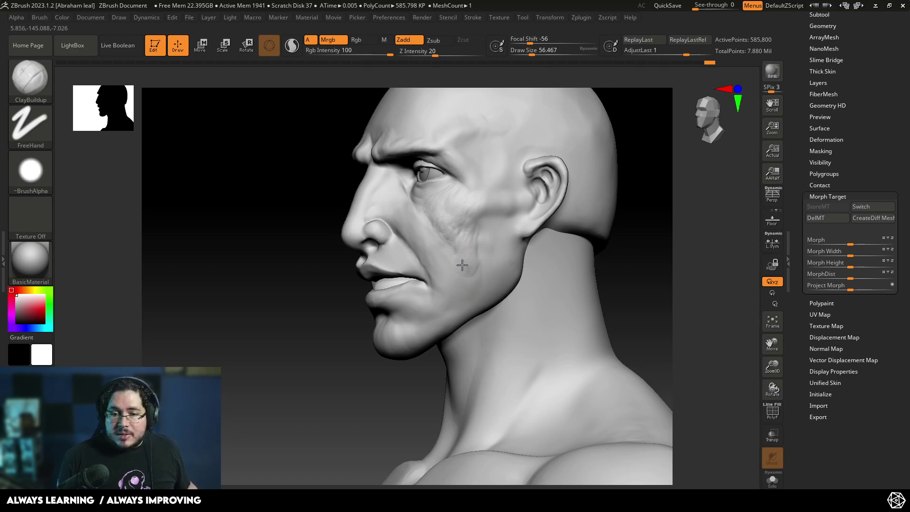
pyautogui.press('shift')
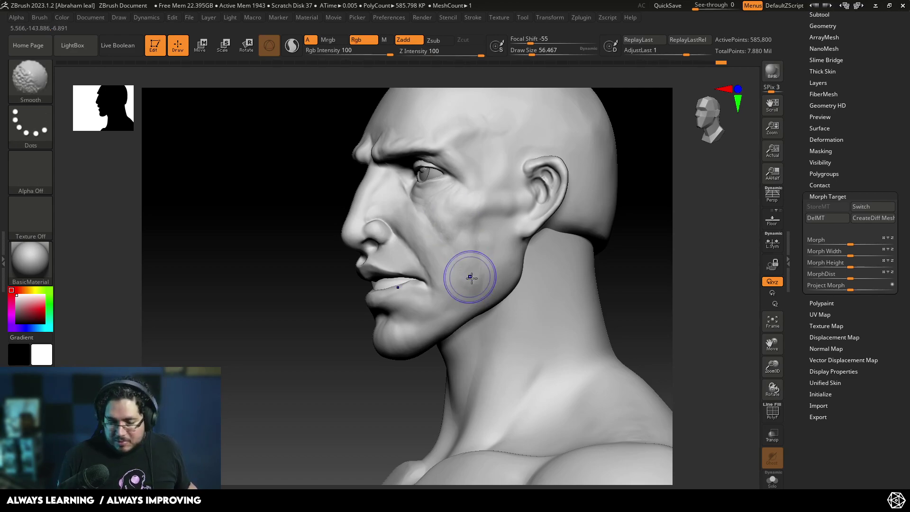
pyautogui.keyDown('shift'); pyautogui.moveTo(341, 337); pyautogui.dragTo(375, 319); pyautogui.keyUp('shift')
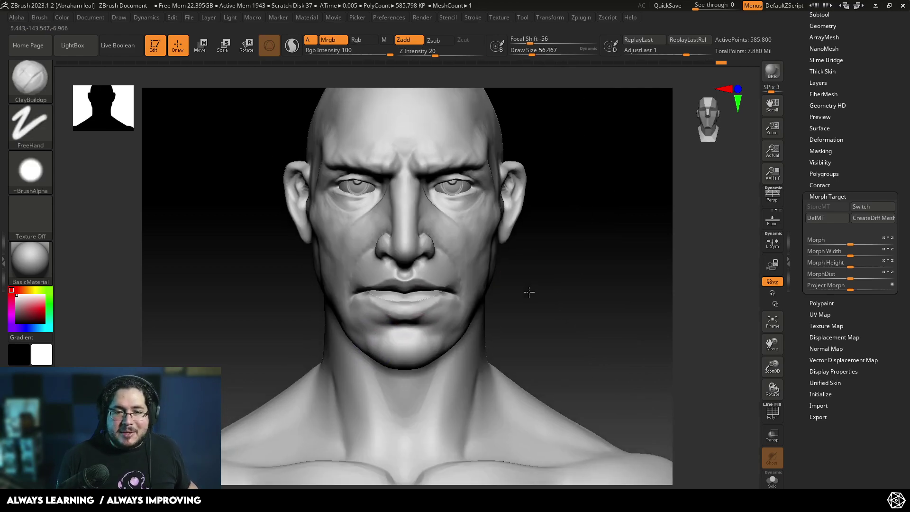
# - Flatten the cheekbone and side of the cheek with TrimDynamic at a draw size of about 56
pyautogui.moveTo(528, 290)
pyautogui.mouseDown()
pyautogui.moveTo(376, 186)
pyautogui.moveTo(361, 214)
pyautogui.mouseUp()
pyautogui.press('b')
pyautogui.press('t')
pyautogui.press('d')
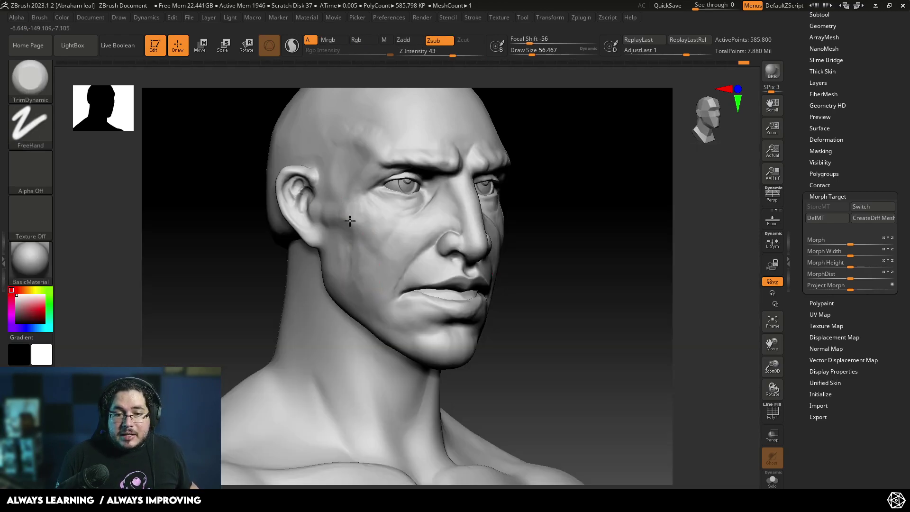
pyautogui.moveTo(366, 229); pyautogui.dragTo(500, 232, button='right')
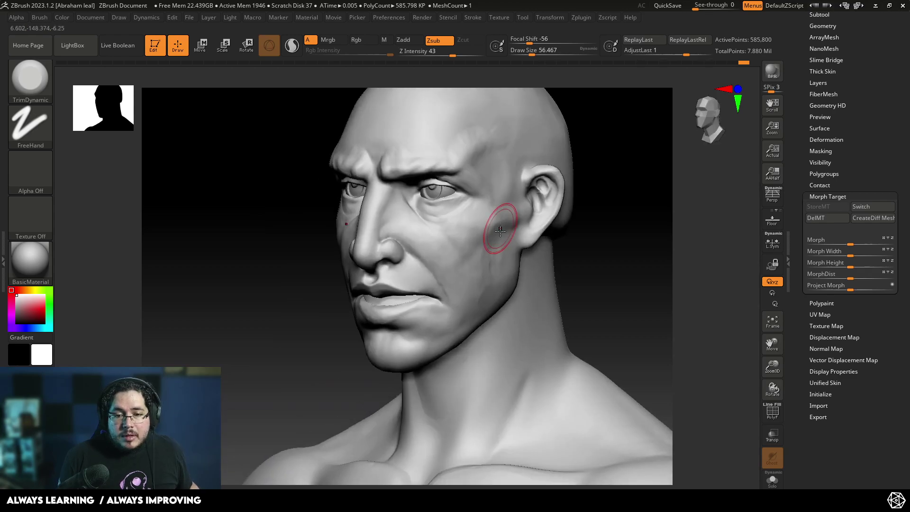
pyautogui.moveTo(471, 274)
pyautogui.mouseDown(button='right')
pyautogui.moveTo(607, 260)
pyautogui.moveTo(573, 266)
pyautogui.moveTo(406, 201)
pyautogui.mouseUp(button='right')
# - Cut horizontal wrinkle lines across the forehead with DamStandard at a draw size of about 25
pyautogui.press('b')
pyautogui.press('d')
pyautogui.press('s')
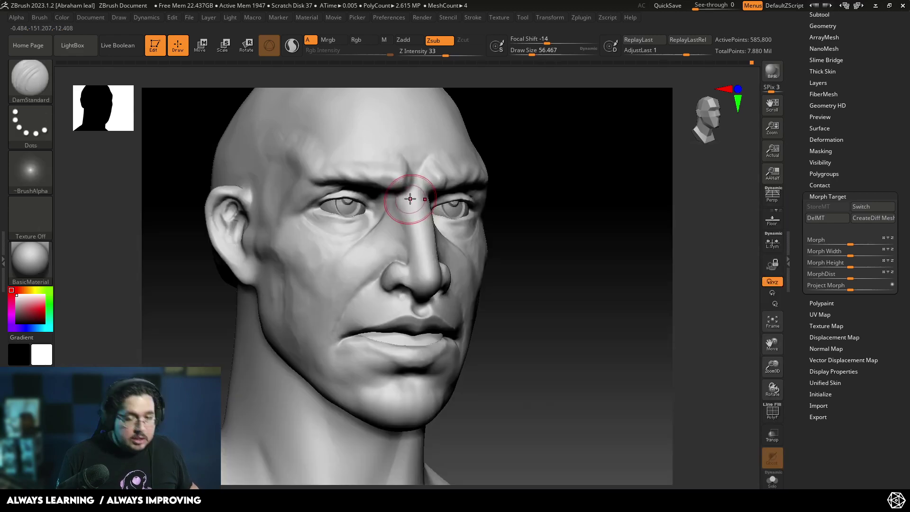
pyautogui.press('space')
pyautogui.moveTo(406, 188); pyautogui.dragTo(413, 179)
pyautogui.moveTo(513, 115)
pyautogui.keyDown('shift'); pyautogui.mouseDown()
pyautogui.moveTo(524, 107)
pyautogui.moveTo(502, 116)
pyautogui.mouseUp(); pyautogui.keyUp('shift')
pyautogui.moveTo(562, 114); pyautogui.dragTo(467, 98)
pyautogui.moveTo(343, 171); pyautogui.dragTo(361, 169)
pyautogui.keyDown('alt'); pyautogui.moveTo(549, 129); pyautogui.dragTo(569, 185); pyautogui.keyUp('alt')
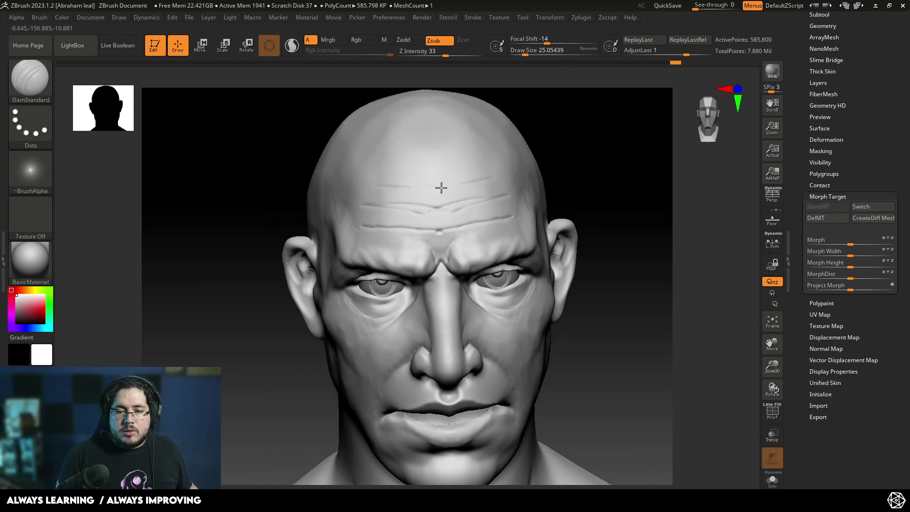
# - Soften the forehead wrinkles with the Smooth brush at a draw size of about 49
pyautogui.moveTo(545, 182)
pyautogui.mouseDown()
pyautogui.moveTo(565, 181)
pyautogui.moveTo(539, 153)
pyautogui.moveTo(510, 145)
pyautogui.mouseUp()
pyautogui.press('space')
pyautogui.moveTo(384, 183); pyautogui.dragTo(391, 183)
pyautogui.press('shift')
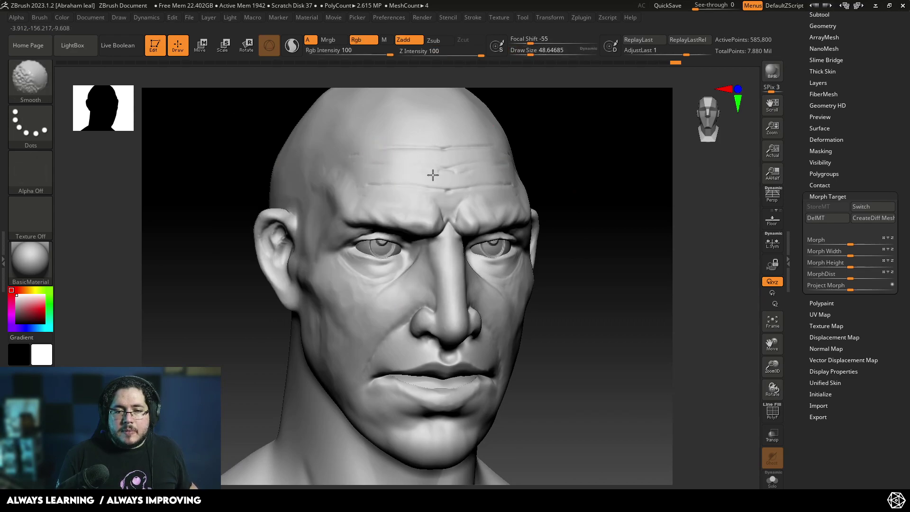
pyautogui.moveTo(457, 217); pyautogui.dragTo(553, 153, button='right')
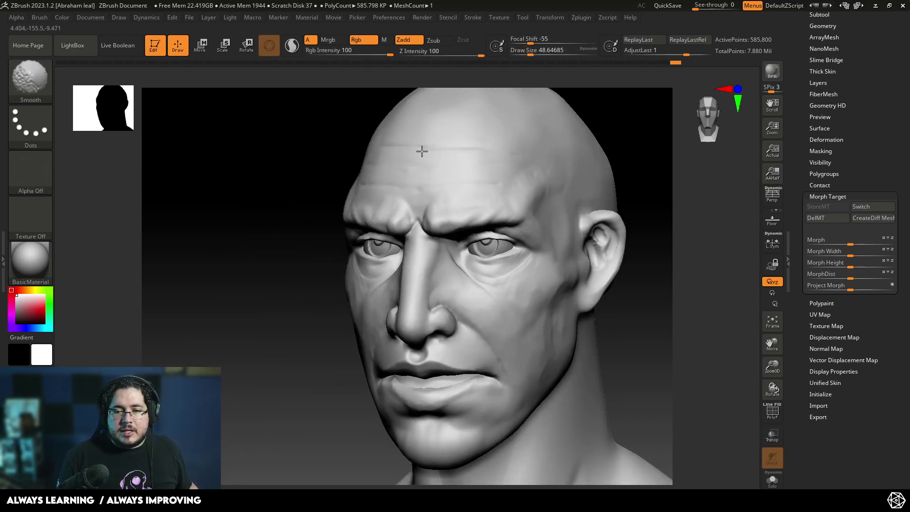
pyautogui.moveTo(451, 203)
pyautogui.mouseDown(button='right')
pyautogui.moveTo(278, 275)
pyautogui.moveTo(298, 295)
pyautogui.moveTo(286, 258)
pyautogui.moveTo(286, 311)
pyautogui.moveTo(277, 293)
pyautogui.moveTo(705, 203)
pyautogui.mouseUp(button='right')
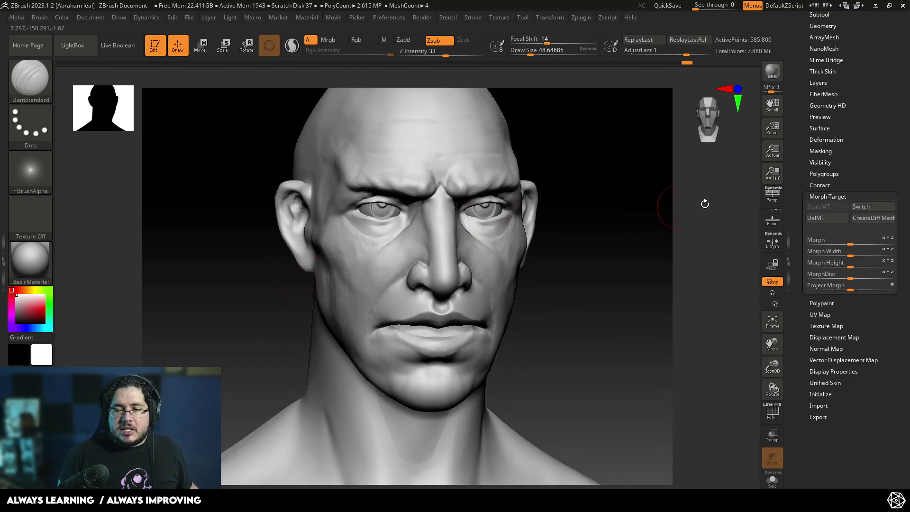
# - Compare the wrinkled head with the original shape by toggling the morph target several times
pyautogui.click(856, 208)
pyautogui.click(858, 206)
pyautogui.click(860, 206)
pyautogui.click(860, 206)
pyautogui.click(859, 206)
pyautogui.click(858, 206)
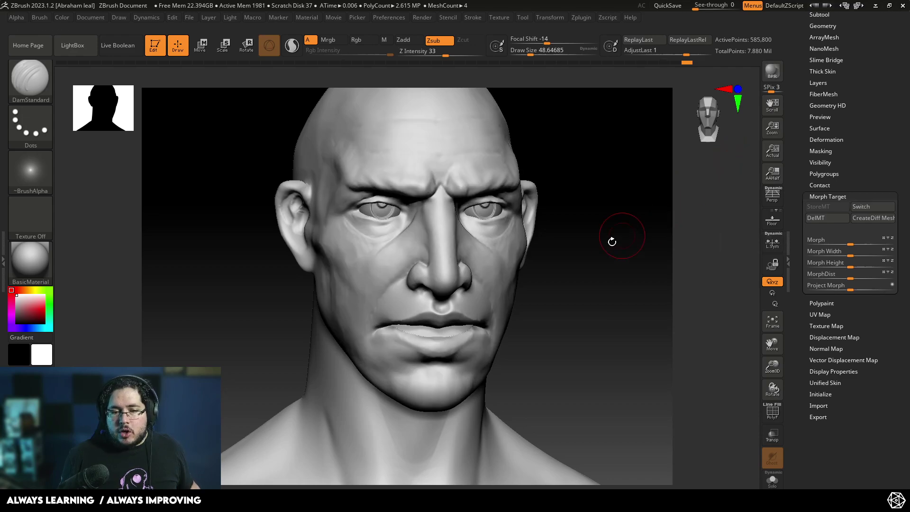
# - Build up skin folds running from the cheekbone down the cheek with ClayBuildup at a draw size of about 62
pyautogui.moveTo(606, 246); pyautogui.dragTo(555, 284)
pyautogui.press('b')
pyautogui.press('c')
pyautogui.press('b')
pyautogui.press('s')
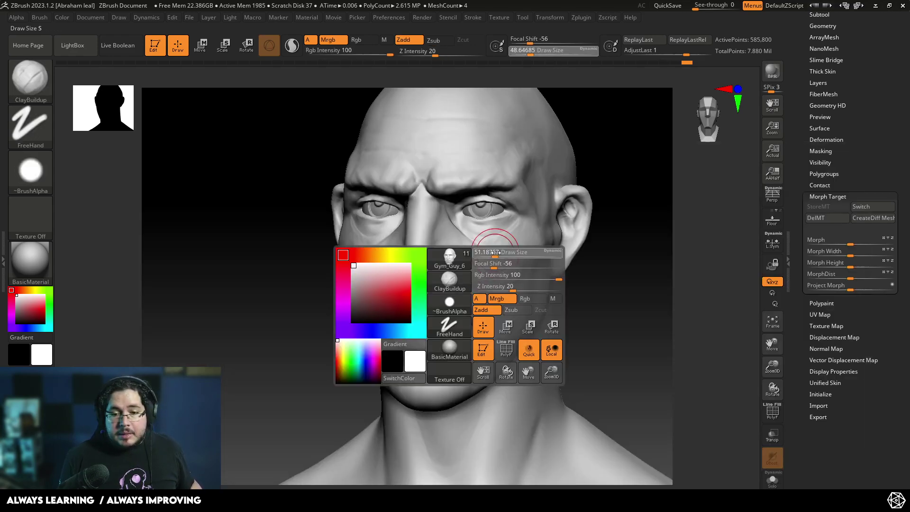
pyautogui.moveTo(496, 253); pyautogui.dragTo(491, 252)
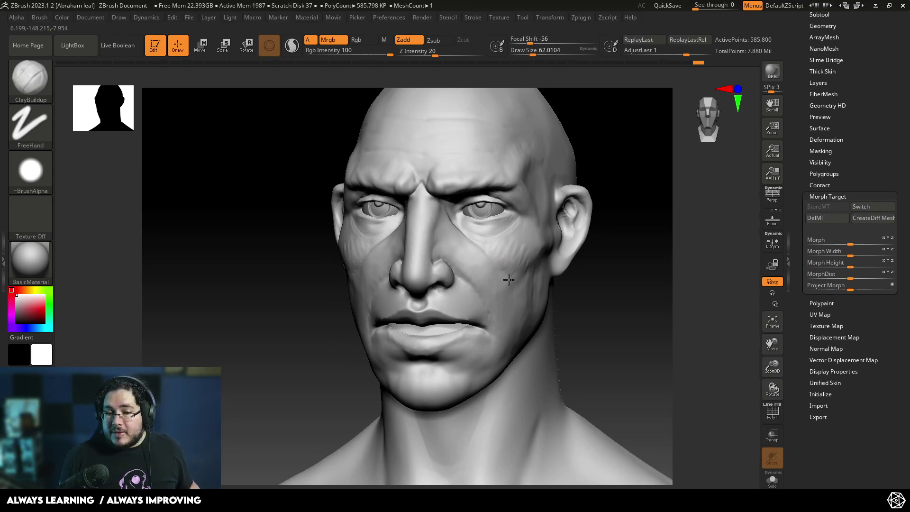
pyautogui.moveTo(509, 295); pyautogui.dragTo(516, 291, button='right')
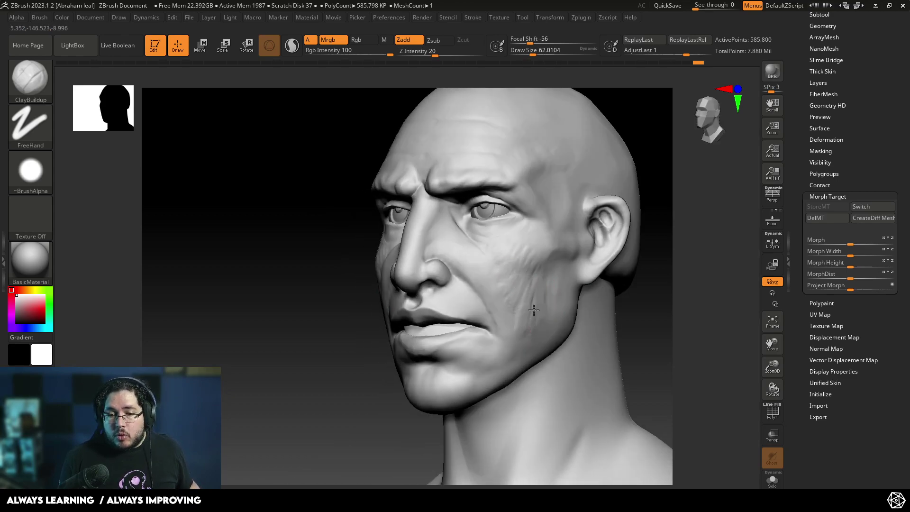
# - Smooth the cheek strokes and add folds between the nose and mouth corner with ClayBuildup
pyautogui.press('shift')
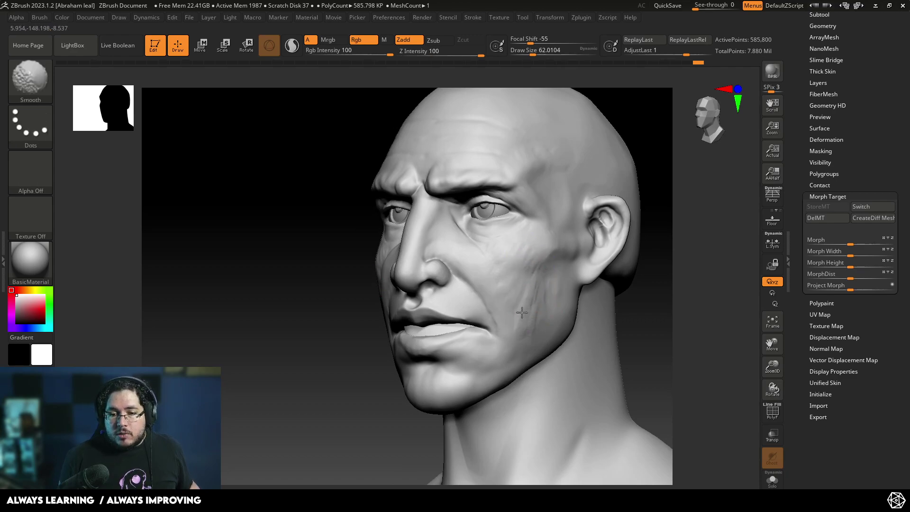
pyautogui.moveTo(524, 317)
pyautogui.keyDown('shift'); pyautogui.mouseDown()
pyautogui.moveTo(513, 260)
pyautogui.moveTo(480, 270)
pyautogui.moveTo(500, 299)
pyautogui.mouseUp(); pyautogui.keyUp('shift')
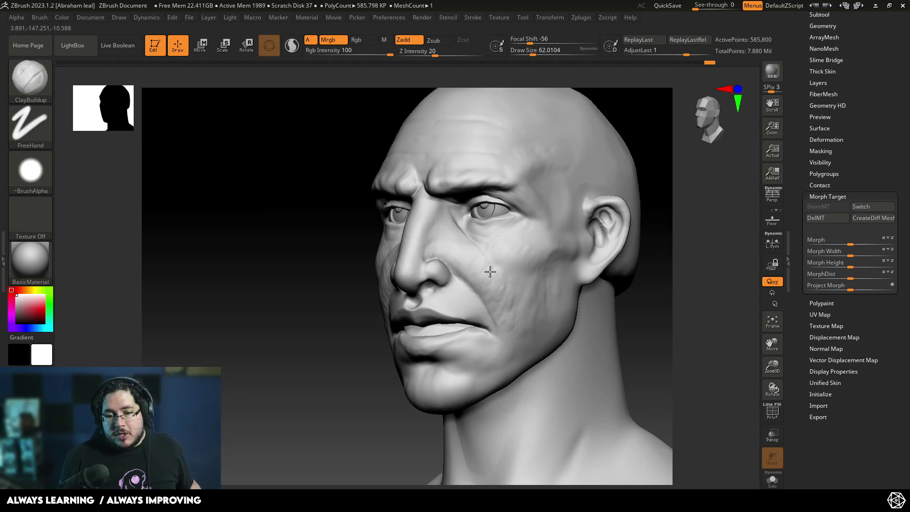
pyautogui.moveTo(493, 268); pyautogui.dragTo(506, 301)
pyautogui.moveTo(643, 275); pyautogui.dragTo(739, 275)
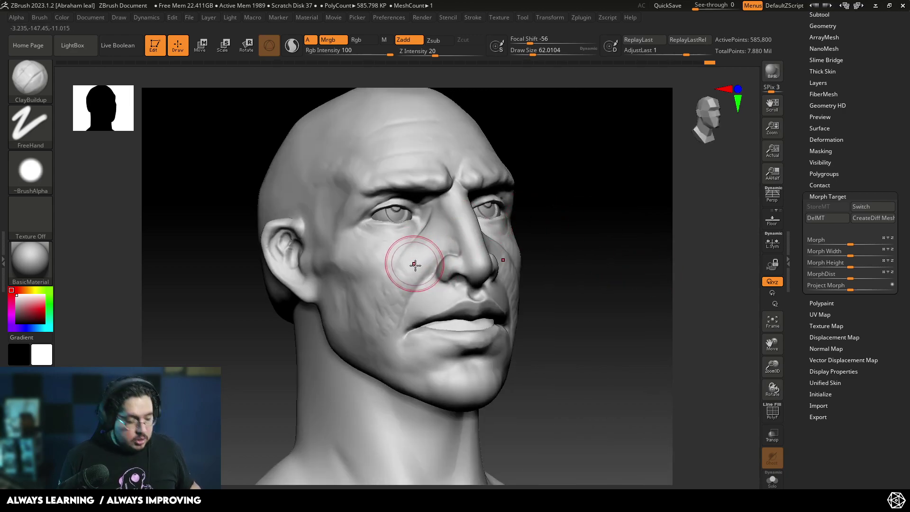
# - Flatten the fresh folds on the cheek beside the nose with TrimDynamic at a draw size of about 54
pyautogui.press('b')
pyautogui.press('t')
pyautogui.press('d')
pyautogui.moveTo(413, 254); pyautogui.dragTo(401, 279)
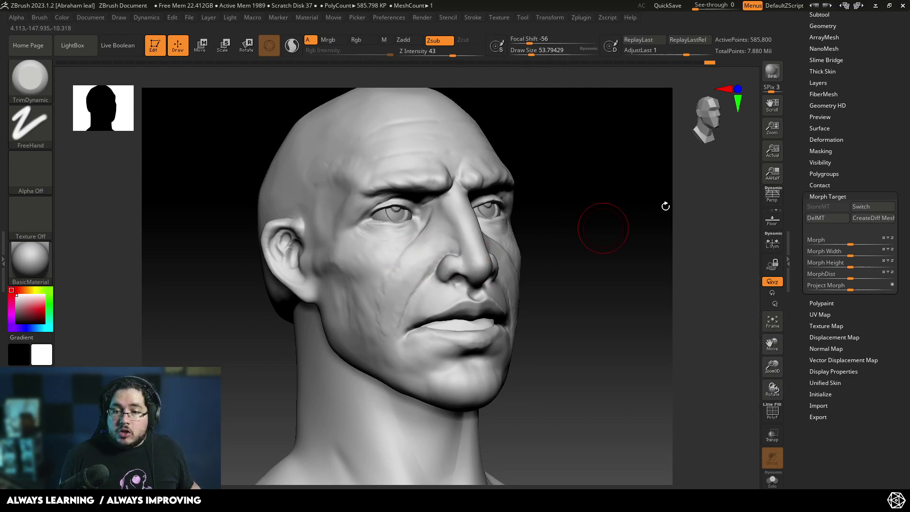
# - Switch to the Cylinder3D primitive, convert it to a PolyMesh3D and frame it in the view
pyautogui.scroll(5, 853, 143)
pyautogui.click(874, 95)
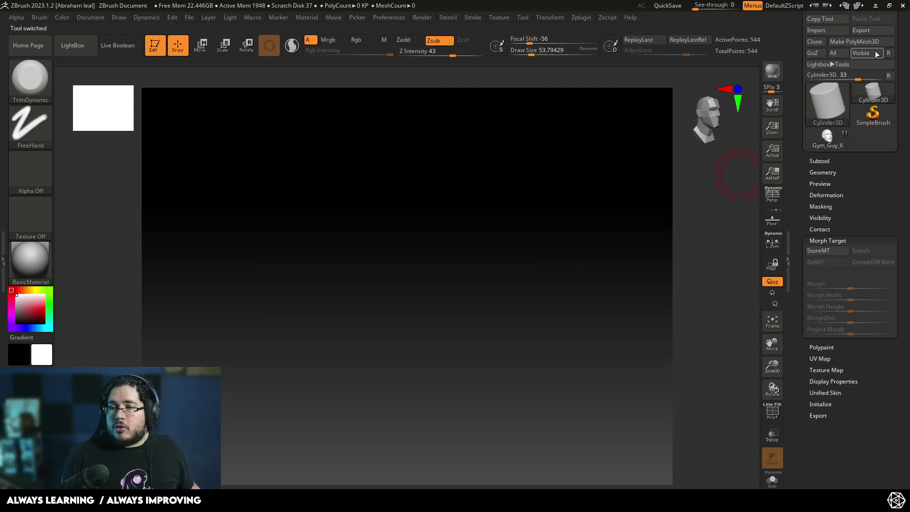
pyautogui.click(853, 41)
pyautogui.press('f')
pyautogui.press('f')
# - Try trimming the cylinder's top rim with TrimDynamic at a draw size of about 116, and undo the stroke
pyautogui.moveTo(441, 227)
pyautogui.mouseDown()
pyautogui.moveTo(433, 203)
pyautogui.moveTo(459, 218)
pyautogui.mouseUp()
pyautogui.press('space')
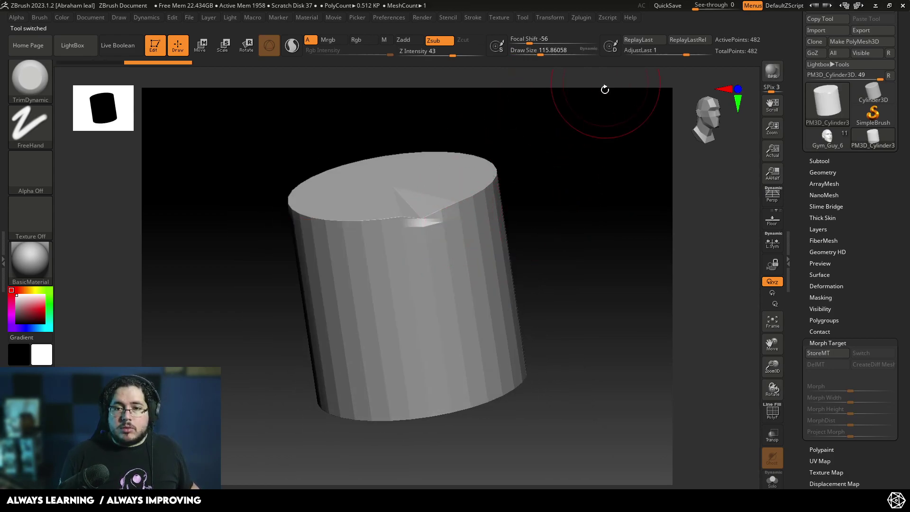
pyautogui.hotkey('ctrl', 'z')
# - Convert the cylinder to a DynaMesh at resolution 128 and trim its upper edge and side with TrimDynamic
pyautogui.click(827, 173)
pyautogui.scroll(-3, 831, 249)
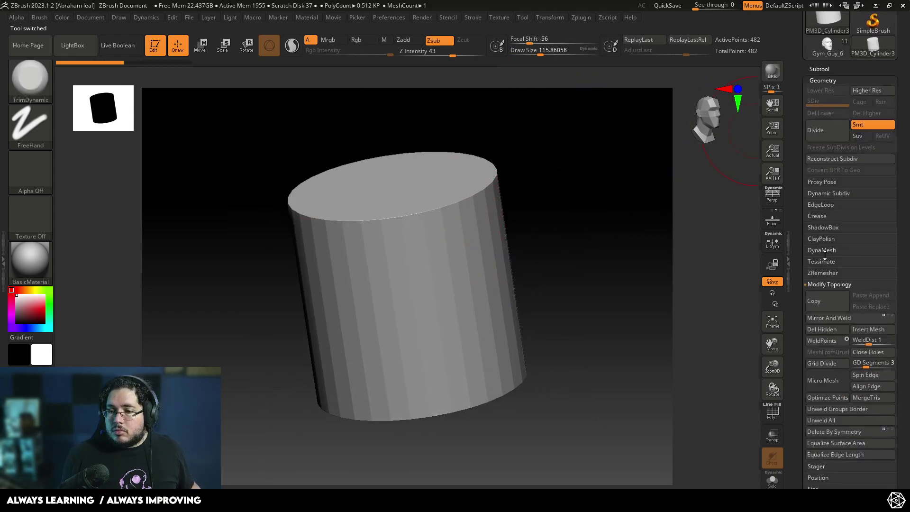
pyautogui.click(824, 253)
pyautogui.click(821, 262)
pyautogui.moveTo(635, 187); pyautogui.dragTo(509, 209)
pyautogui.moveTo(417, 220)
pyautogui.mouseDown()
pyautogui.moveTo(456, 224)
pyautogui.moveTo(460, 248)
pyautogui.moveTo(491, 282)
pyautogui.mouseUp()
# - Choose the Morph brush, try it on the cylinder's trimmed upper edge and dismiss the notice
pyautogui.press('b')
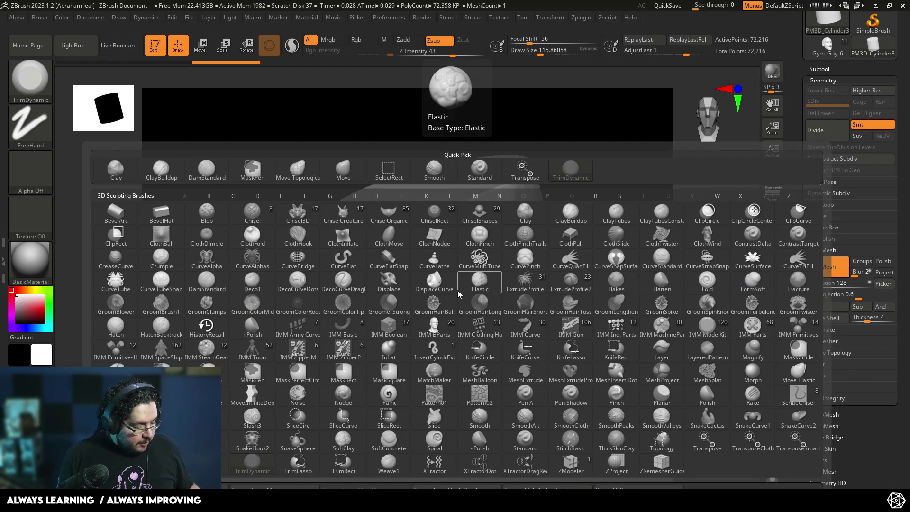
pyautogui.press('m')
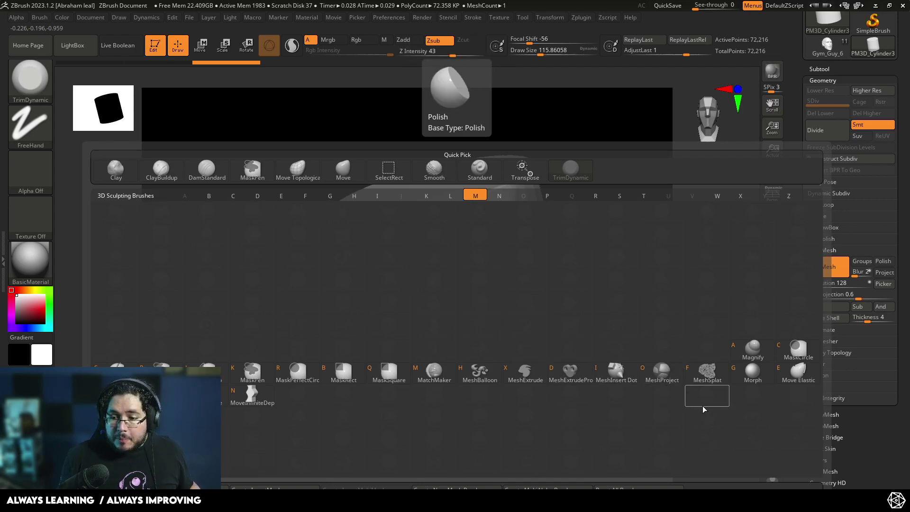
pyautogui.click(753, 373)
pyautogui.moveTo(569, 203); pyautogui.dragTo(566, 218)
pyautogui.click(471, 215)
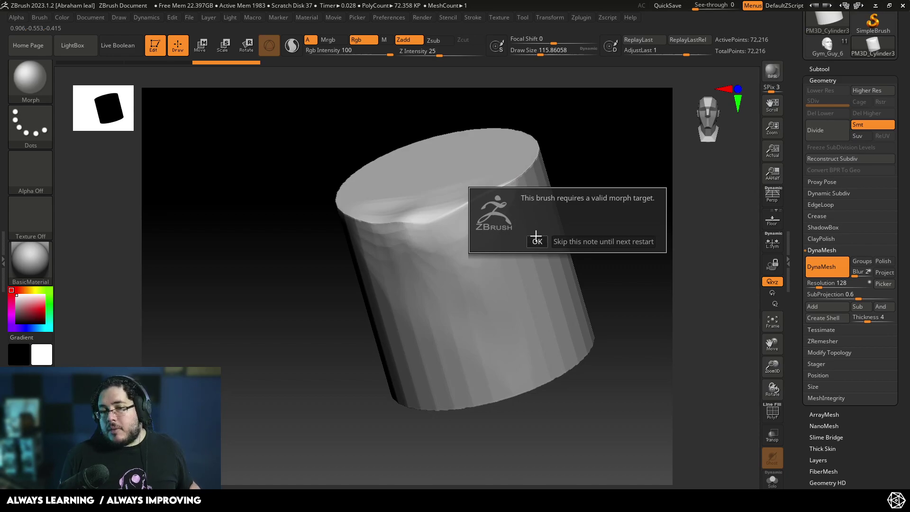
pyautogui.click(537, 241)
# - Switch back to the Gym_Guy_6 head and enlarge the Morph brush to a draw size of about 124
pyautogui.click(827, 45)
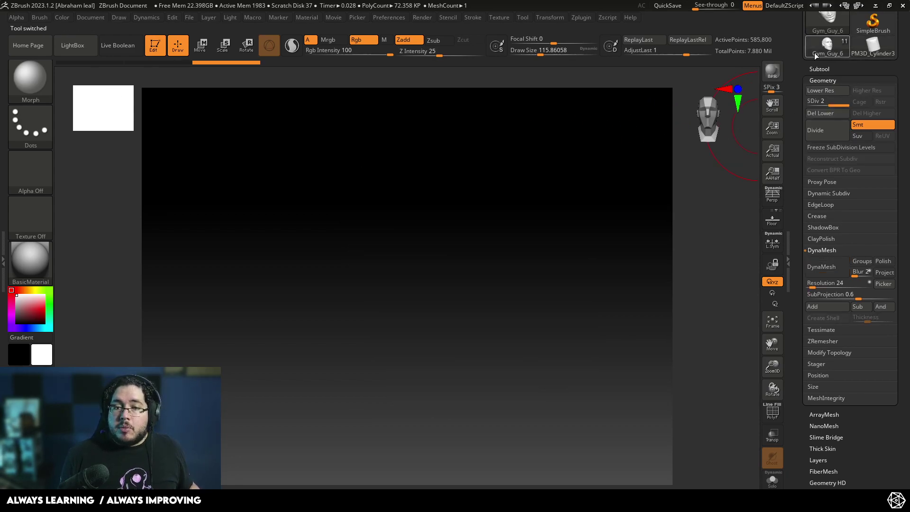
pyautogui.moveTo(610, 176)
pyautogui.mouseDown()
pyautogui.moveTo(647, 153)
pyautogui.moveTo(584, 168)
pyautogui.mouseUp()
pyautogui.press('space')
# - Try restoring the face and cheeks to the morph target with the Morph brush, and undo the strokes
pyautogui.moveTo(440, 232); pyautogui.dragTo(446, 231)
pyautogui.moveTo(429, 284)
pyautogui.mouseDown()
pyautogui.moveTo(454, 221)
pyautogui.moveTo(397, 286)
pyautogui.moveTo(386, 282)
pyautogui.moveTo(367, 313)
pyautogui.mouseUp()
pyautogui.moveTo(361, 231)
pyautogui.mouseDown()
pyautogui.moveTo(437, 221)
pyautogui.moveTo(452, 206)
pyautogui.mouseUp()
pyautogui.moveTo(343, 322)
pyautogui.mouseDown()
pyautogui.moveTo(441, 339)
pyautogui.moveTo(441, 414)
pyautogui.moveTo(374, 415)
pyautogui.moveTo(329, 264)
pyautogui.moveTo(397, 303)
pyautogui.mouseUp()
pyautogui.hotkey('ctrl', 'z')
# - Flatten the area around the ear with TrimDynamic at a draw size of about 31
pyautogui.moveTo(610, 226)
pyautogui.mouseDown()
pyautogui.moveTo(577, 201)
pyautogui.moveTo(582, 175)
pyautogui.moveTo(625, 197)
pyautogui.moveTo(603, 193)
pyautogui.mouseUp()
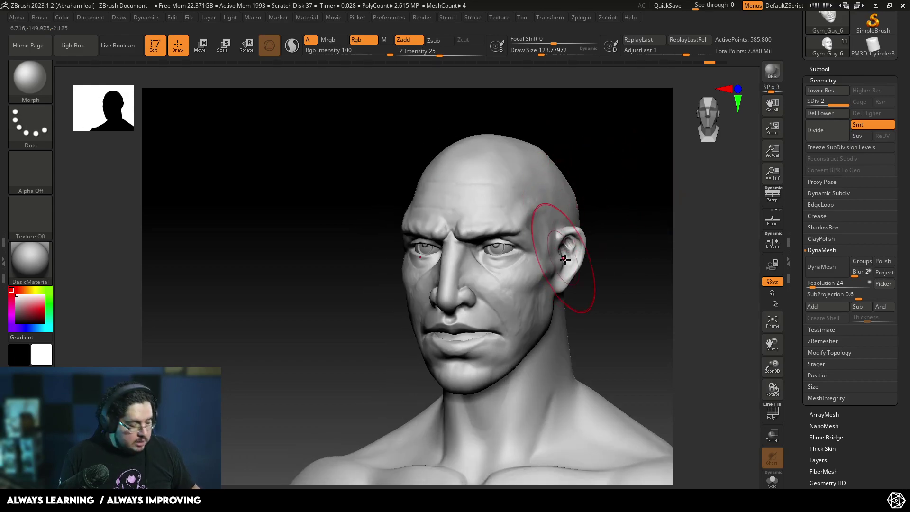
pyautogui.press('b')
pyautogui.press('t')
pyautogui.press('d')
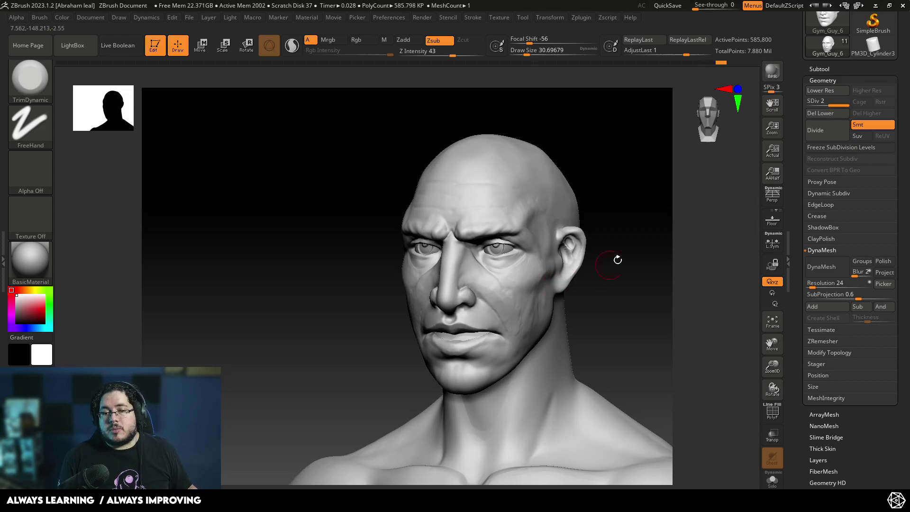
pyautogui.moveTo(617, 258); pyautogui.dragTo(505, 294)
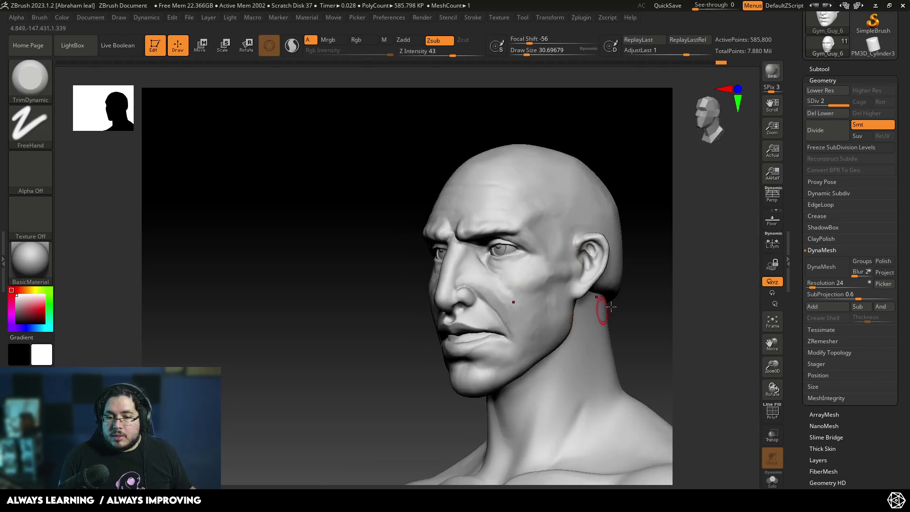
pyautogui.moveTo(615, 305); pyautogui.dragTo(573, 263)
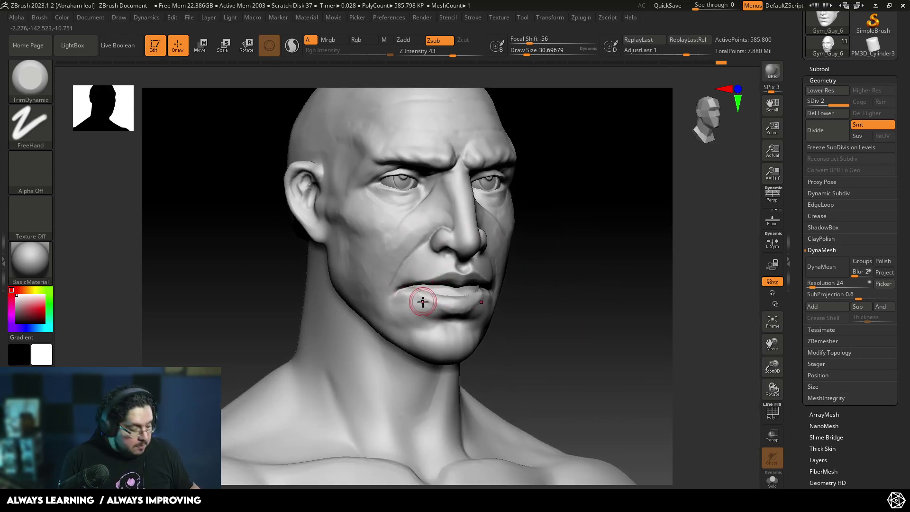
pyautogui.press('b')
pyautogui.press('m')
pyautogui.press('v')
pyautogui.press('space')
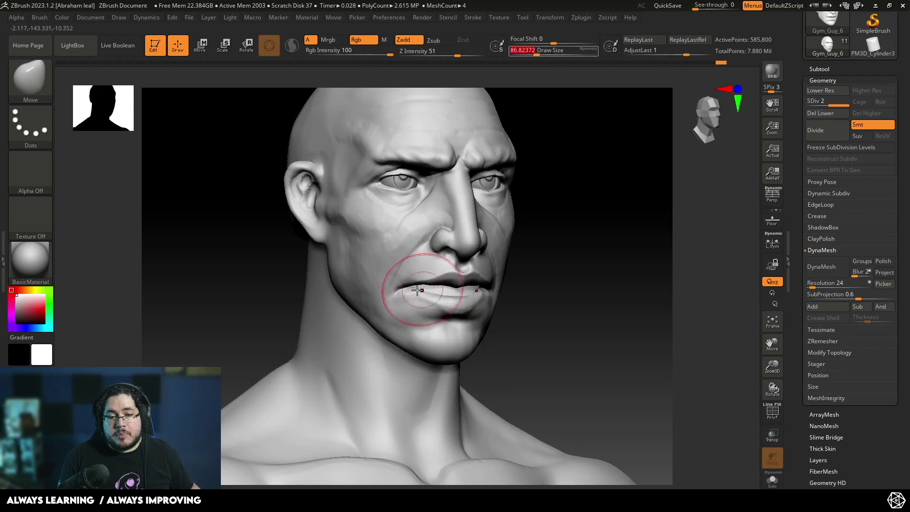
pyautogui.moveTo(406, 289); pyautogui.dragTo(417, 282)
pyautogui.press('space')
pyautogui.moveTo(558, 270); pyautogui.dragTo(619, 266)
# - Restore the eye and brow area toward the morph target with the Morph brush at a draw size of about 68
pyautogui.press('b')
pyautogui.press('m')
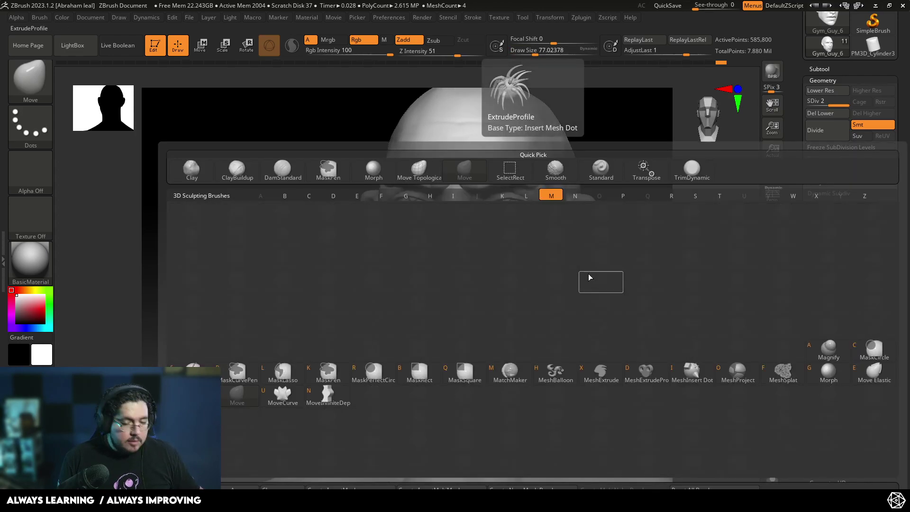
pyautogui.press('g')
pyautogui.moveTo(604, 289); pyautogui.dragTo(567, 274)
pyautogui.press('space')
pyautogui.moveTo(502, 203); pyautogui.dragTo(500, 204)
pyautogui.moveTo(612, 302); pyautogui.dragTo(677, 306)
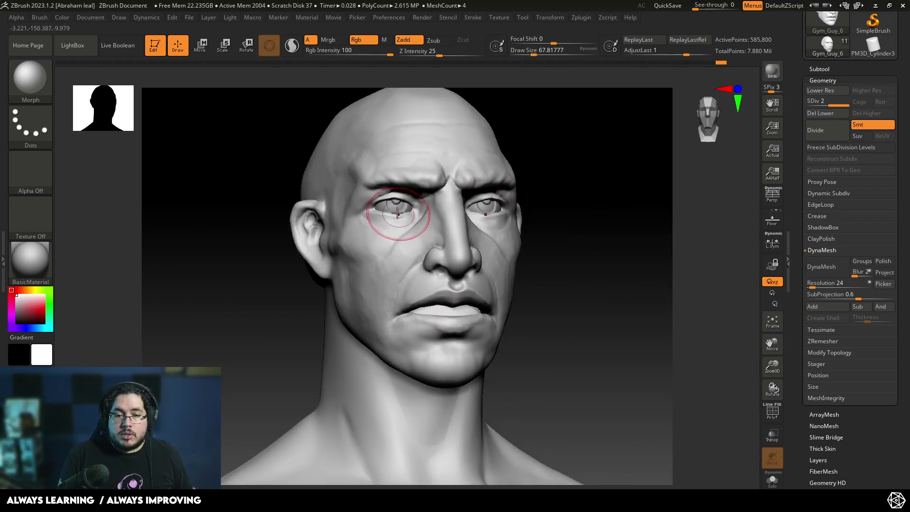
pyautogui.moveTo(399, 218); pyautogui.dragTo(373, 216)
pyautogui.moveTo(423, 188)
pyautogui.mouseDown()
pyautogui.moveTo(405, 182)
pyautogui.moveTo(374, 206)
pyautogui.mouseUp()
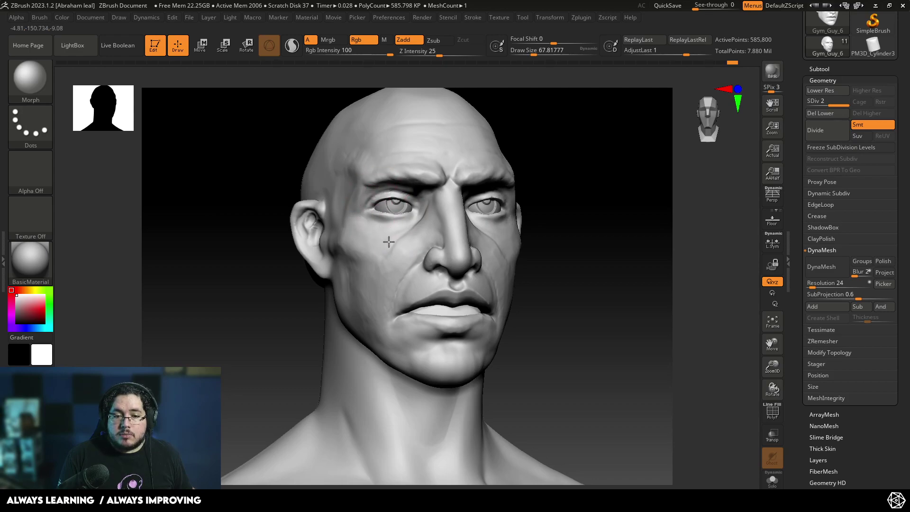
# - Brush away the folds on the cheeks with the Morph brush, and undo those strokes
pyautogui.moveTo(391, 242); pyautogui.dragTo(579, 179, button='right')
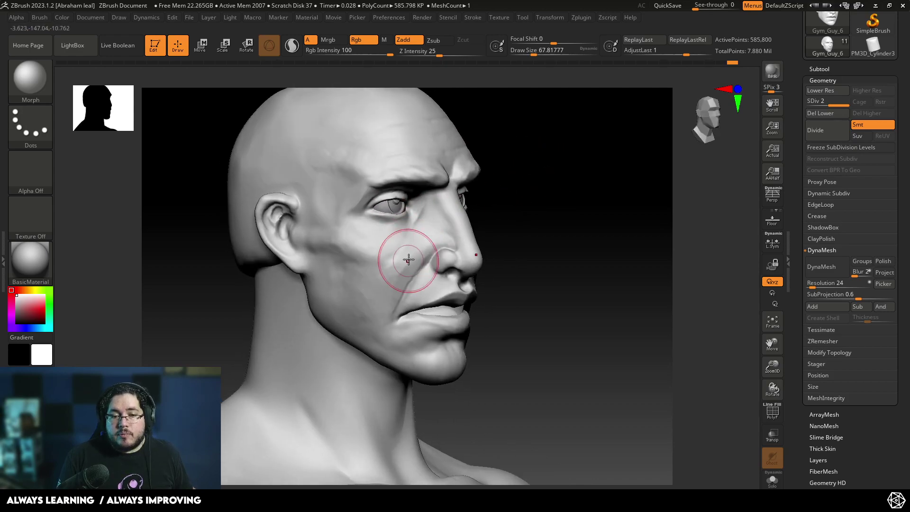
pyautogui.moveTo(410, 257); pyautogui.dragTo(425, 242)
pyautogui.keyDown('alt'); pyautogui.moveTo(531, 213); pyautogui.dragTo(489, 235); pyautogui.keyUp('alt')
pyautogui.moveTo(583, 261); pyautogui.dragTo(543, 269)
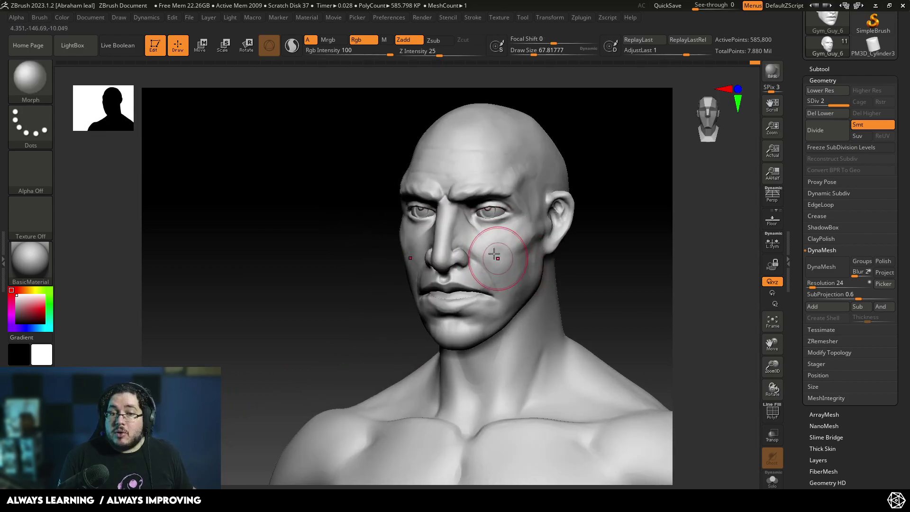
pyautogui.moveTo(491, 250)
pyautogui.mouseDown(button='right')
pyautogui.moveTo(607, 250)
pyautogui.moveTo(604, 260)
pyautogui.moveTo(512, 209)
pyautogui.mouseUp(button='right')
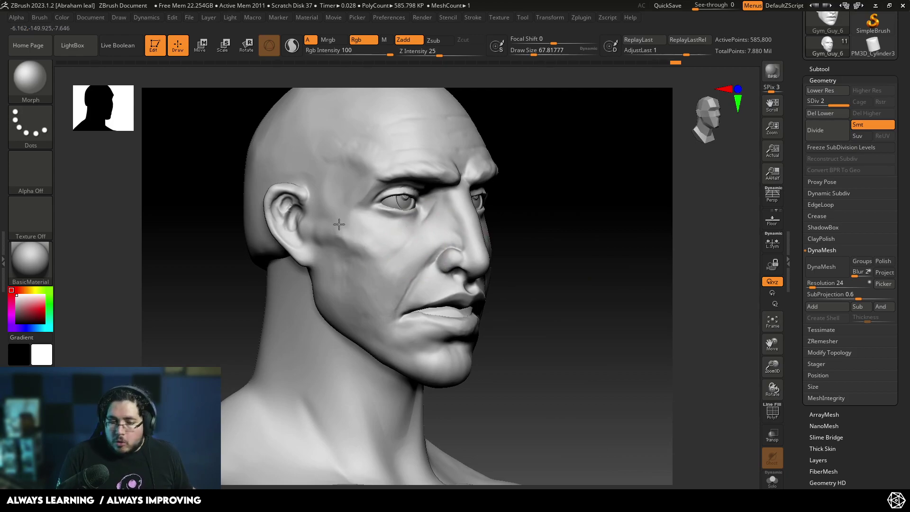
pyautogui.moveTo(526, 203)
pyautogui.mouseDown(button='right')
pyautogui.moveTo(504, 217)
pyautogui.moveTo(533, 177)
pyautogui.moveTo(561, 197)
pyautogui.mouseUp(button='right')
pyautogui.press('ctrl')
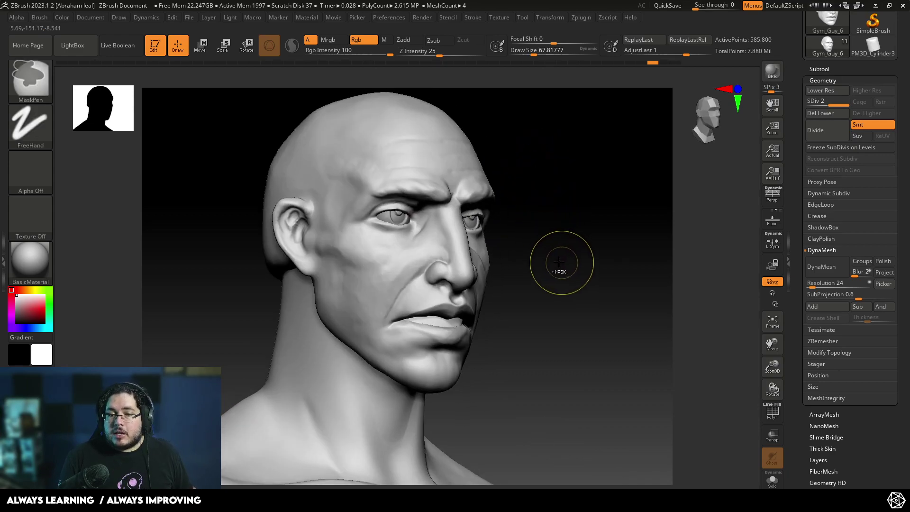
pyautogui.press('ctrl')
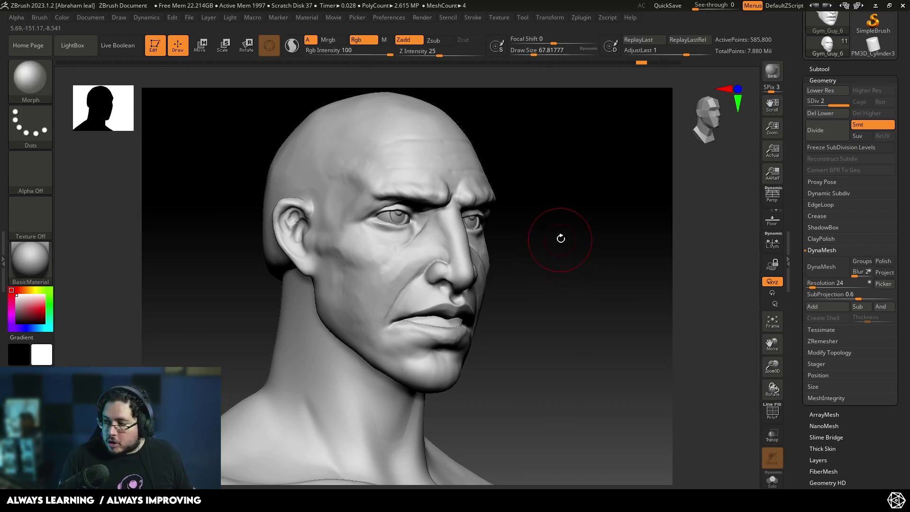
# - Build up volume below the eyes with the ClayBuildup brush
pyautogui.moveTo(577, 222)
pyautogui.mouseDown()
pyautogui.moveTo(573, 237)
pyautogui.moveTo(615, 209)
pyautogui.moveTo(616, 244)
pyautogui.mouseUp()
pyautogui.press('b')
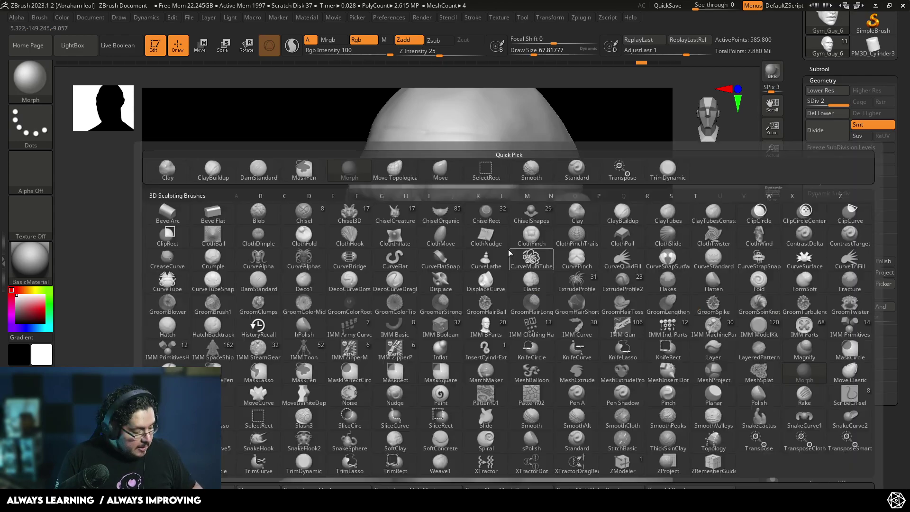
pyautogui.press('c')
pyautogui.press('b')
pyautogui.press('space')
pyautogui.moveTo(499, 240); pyautogui.dragTo(482, 235)
pyautogui.press('space')
pyautogui.click(465, 231)
pyautogui.click(481, 275)
pyautogui.keyDown('alt'); pyautogui.moveTo(612, 152); pyautogui.dragTo(610, 182); pyautogui.keyUp('alt')
# - Add more folds under the eyes with ClayBuildup at a draw size of about 25 and smooth the cheek below
pyautogui.press('b')
pyautogui.press('c')
pyautogui.press('b')
pyautogui.press('space')
pyautogui.moveTo(465, 239)
pyautogui.mouseDown()
pyautogui.moveTo(479, 229)
pyautogui.moveTo(505, 231)
pyautogui.moveTo(475, 230)
pyautogui.moveTo(506, 232)
pyautogui.mouseUp()
pyautogui.click(479, 229)
pyautogui.click(482, 272)
pyautogui.moveTo(647, 143); pyautogui.dragTo(563, 142)
pyautogui.moveTo(488, 235)
pyautogui.mouseDown()
pyautogui.moveTo(513, 227)
pyautogui.moveTo(495, 234)
pyautogui.mouseUp()
pyautogui.keyDown('shift'); pyautogui.moveTo(348, 306); pyautogui.dragTo(403, 300); pyautogui.keyUp('shift')
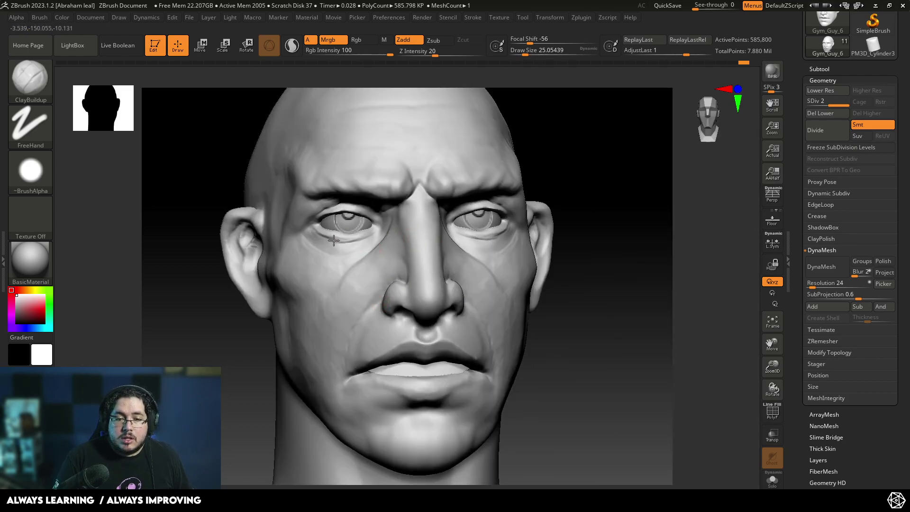
# - Carve a crease line from the cheekbone down to the mouth corner with DamStandard at a draw size of about 16
pyautogui.moveTo(552, 172)
pyautogui.mouseDown()
pyautogui.moveTo(572, 170)
pyautogui.moveTo(557, 201)
pyautogui.moveTo(522, 215)
pyautogui.mouseUp()
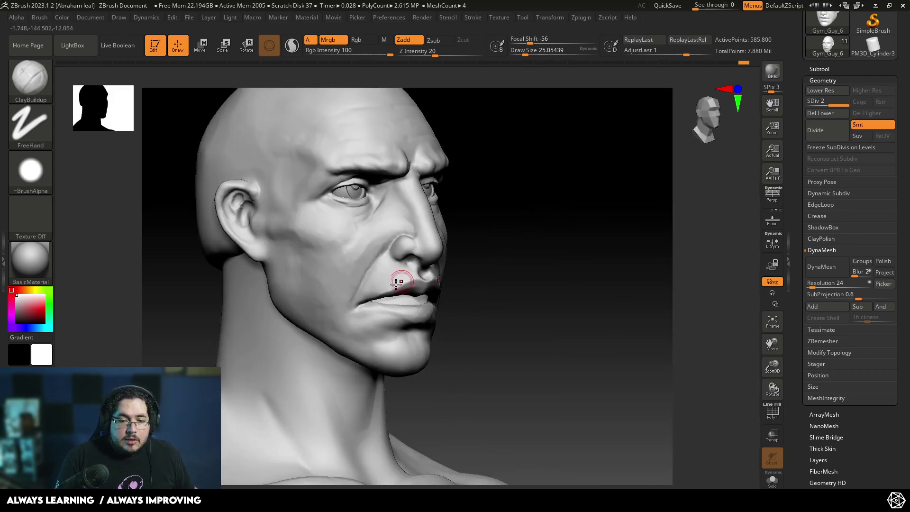
pyautogui.press('b')
pyautogui.press('d')
pyautogui.press('s')
pyautogui.press('space')
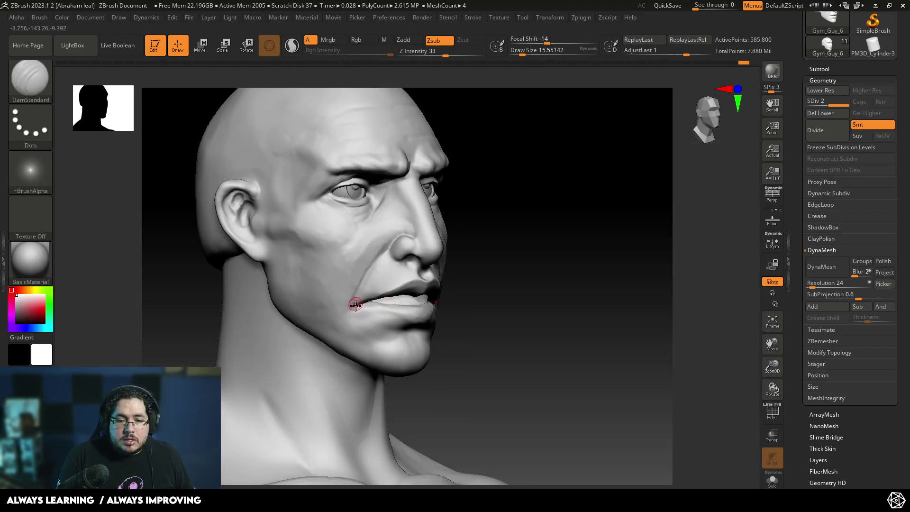
pyautogui.moveTo(351, 294)
pyautogui.mouseDown()
pyautogui.moveTo(291, 216)
pyautogui.moveTo(346, 285)
pyautogui.mouseUp()
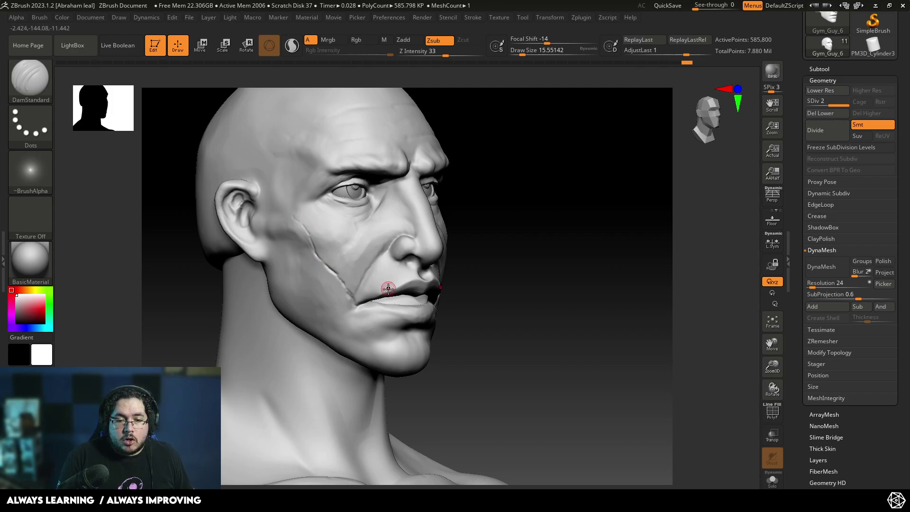
# - Carve a second line from below the eye down to the upper lip with DamStandard at a draw size of about 14
pyautogui.press('[')
pyautogui.moveTo(512, 177); pyautogui.dragTo(528, 255)
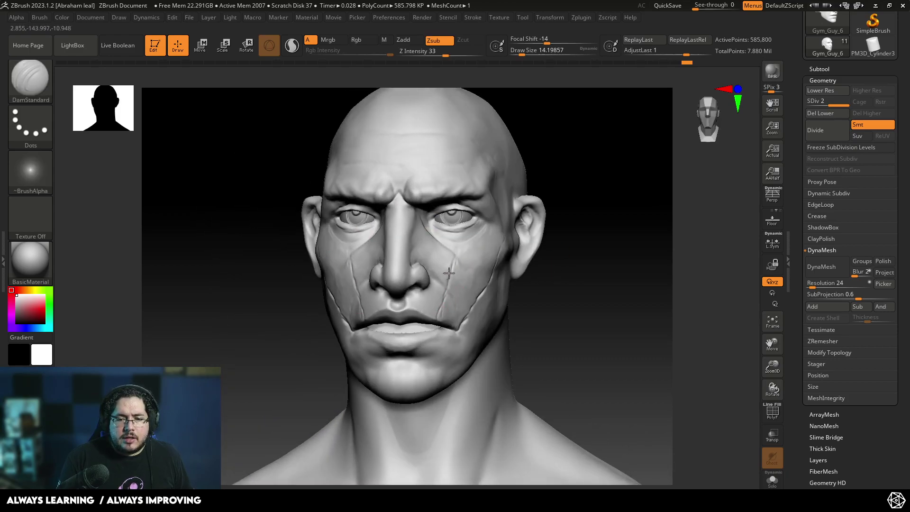
pyautogui.moveTo(461, 244); pyautogui.dragTo(444, 305)
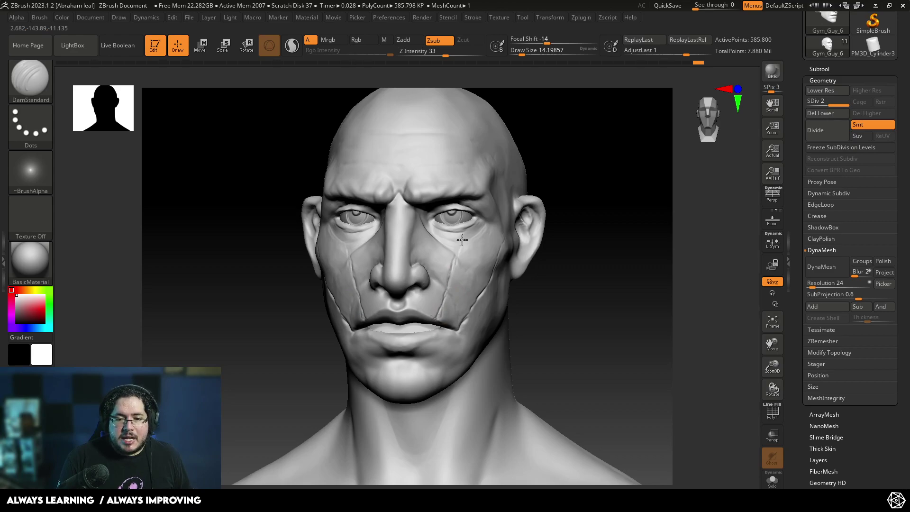
# - Carve a line from the lower lip down over the chin to the underside of the jaw with DamStandard
pyautogui.moveTo(545, 315); pyautogui.dragTo(488, 311)
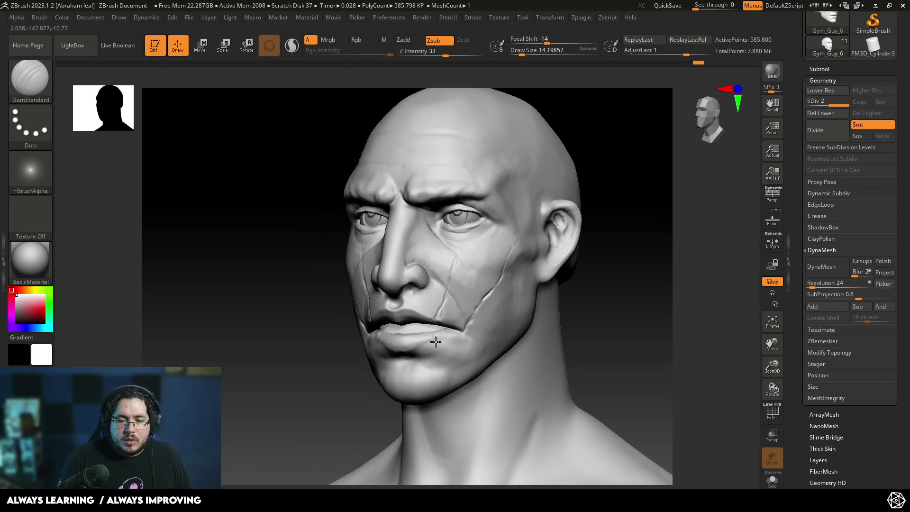
pyautogui.moveTo(436, 344); pyautogui.dragTo(437, 368)
pyautogui.moveTo(355, 389); pyautogui.dragTo(383, 356, button='right')
pyautogui.moveTo(388, 334); pyautogui.dragTo(388, 350)
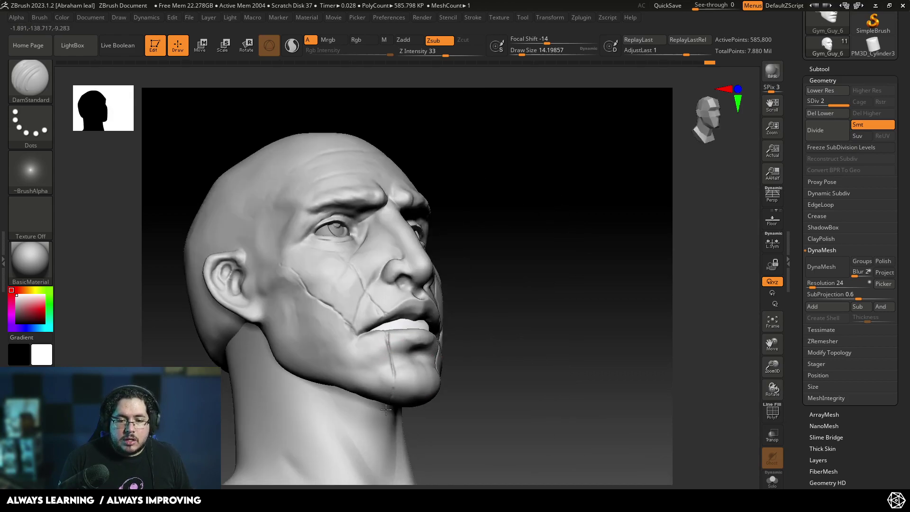
# - Carve a line from the eyebrow up across the forehead with DamStandard
pyautogui.moveTo(500, 262); pyautogui.dragTo(493, 311, button='right')
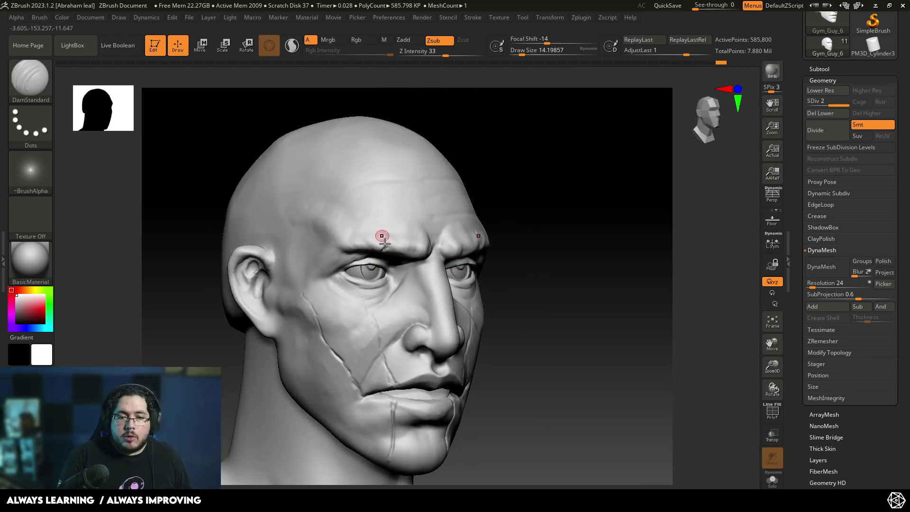
pyautogui.moveTo(382, 224); pyautogui.dragTo(370, 193)
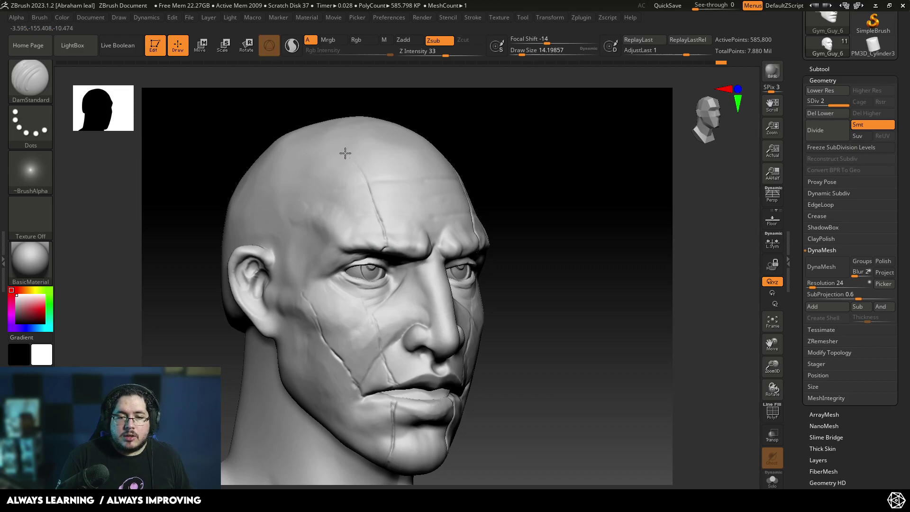
pyautogui.moveTo(345, 137); pyautogui.dragTo(496, 112, button='right')
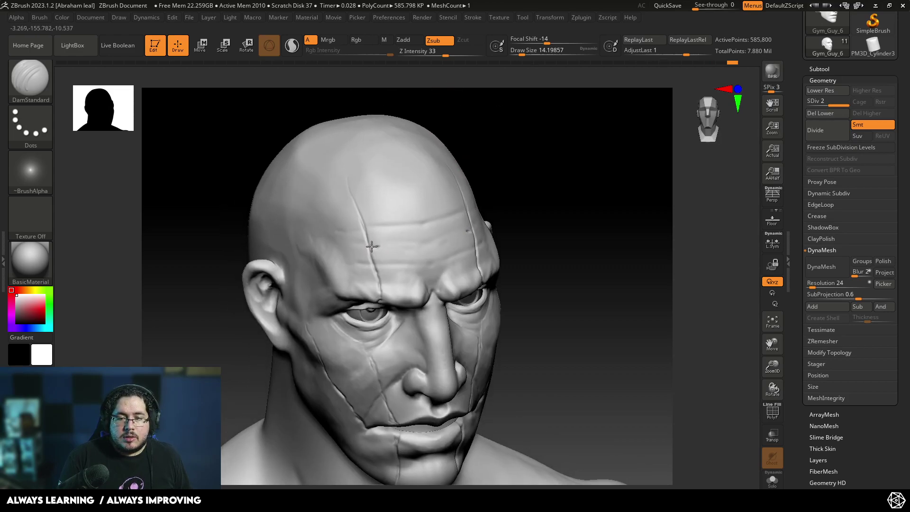
# - Carve further lines on the upper forehead and scalp, branching off the brow line, with DamStandard
pyautogui.moveTo(372, 246)
pyautogui.mouseDown()
pyautogui.moveTo(386, 243)
pyautogui.moveTo(391, 213)
pyautogui.moveTo(376, 161)
pyautogui.mouseUp()
pyautogui.moveTo(388, 199); pyautogui.dragTo(374, 155)
pyautogui.keyDown('alt'); pyautogui.moveTo(417, 98); pyautogui.dragTo(415, 129); pyautogui.keyUp('alt')
pyautogui.moveTo(414, 129); pyautogui.dragTo(419, 119)
pyautogui.moveTo(369, 246); pyautogui.dragTo(337, 256)
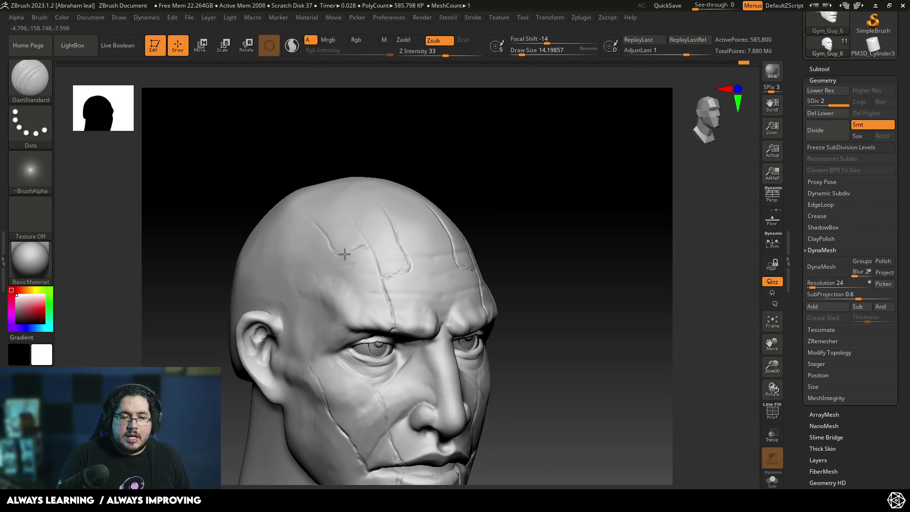
# - Extend the cheek line upward to the temple in front of the ear with DamStandard
pyautogui.keyDown('shift'); pyautogui.moveTo(455, 189); pyautogui.dragTo(439, 171); pyautogui.keyUp('shift')
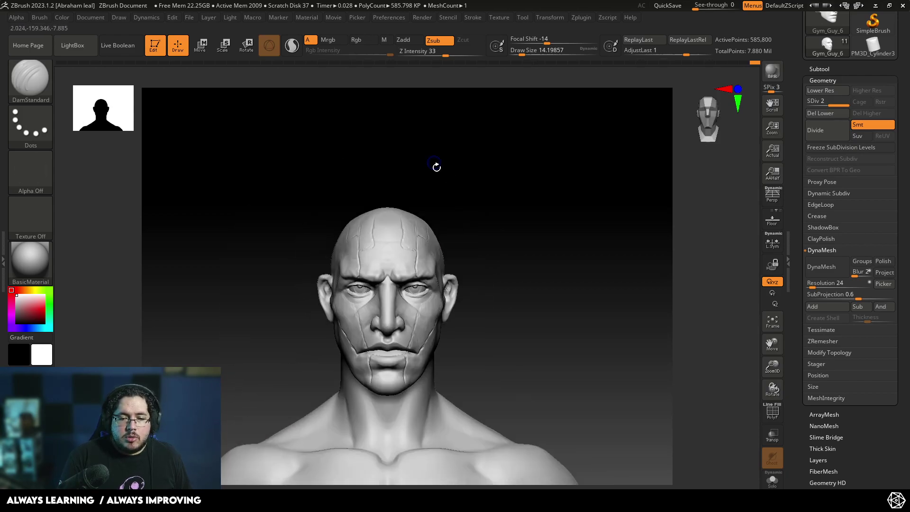
pyautogui.moveTo(426, 211); pyautogui.dragTo(425, 241)
pyautogui.moveTo(491, 184); pyautogui.dragTo(446, 196)
pyautogui.moveTo(523, 186); pyautogui.dragTo(491, 194)
pyautogui.moveTo(486, 291)
pyautogui.mouseDown()
pyautogui.moveTo(492, 231)
pyautogui.moveTo(501, 239)
pyautogui.mouseUp()
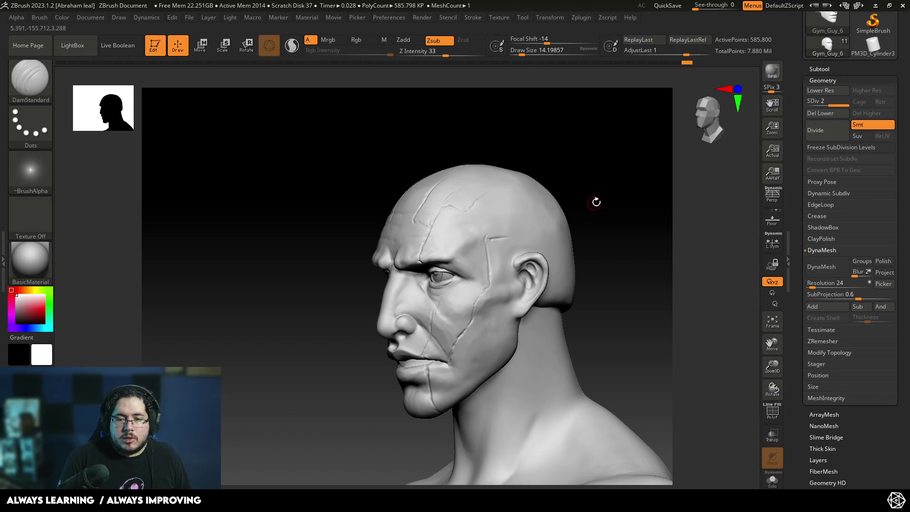
# - Carve connected panel lines from the temple across the side of the scalp and down behind the ear with DamStandard
pyautogui.moveTo(596, 202); pyautogui.dragTo(550, 199)
pyautogui.moveTo(503, 237)
pyautogui.mouseDown()
pyautogui.moveTo(552, 235)
pyautogui.moveTo(558, 198)
pyautogui.mouseUp()
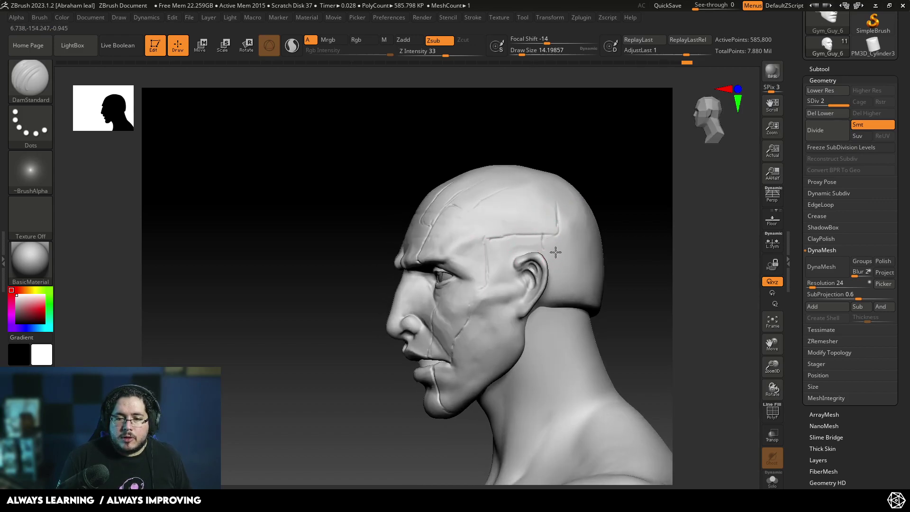
pyautogui.moveTo(543, 234)
pyautogui.mouseDown()
pyautogui.moveTo(544, 252)
pyautogui.moveTo(572, 250)
pyautogui.mouseUp()
pyautogui.moveTo(572, 251); pyautogui.dragTo(574, 264)
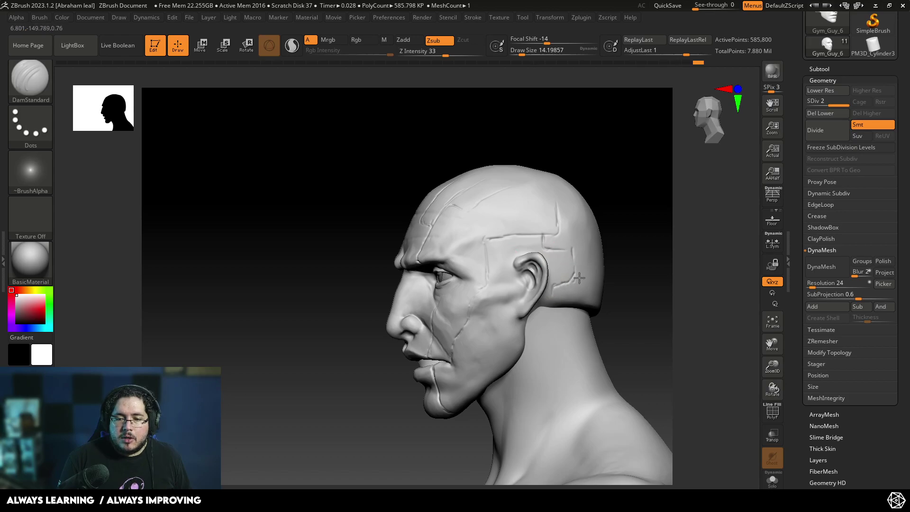
# - Switch the morph target back and forth to compare the head with and without the carved panel lines
pyautogui.press('shift')
pyautogui.keyDown('shift'); pyautogui.moveTo(648, 259); pyautogui.dragTo(757, 310); pyautogui.keyUp('shift')
pyautogui.scroll(-5, 842, 389)
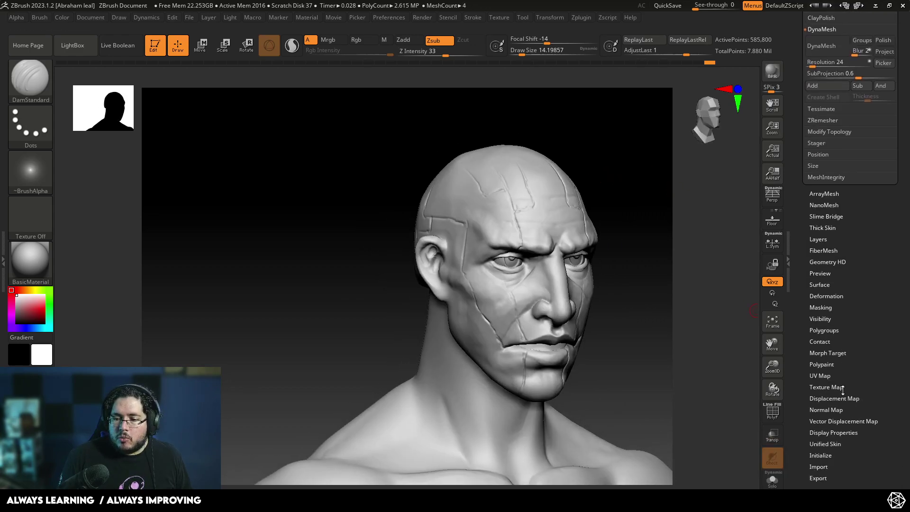
pyautogui.click(823, 352)
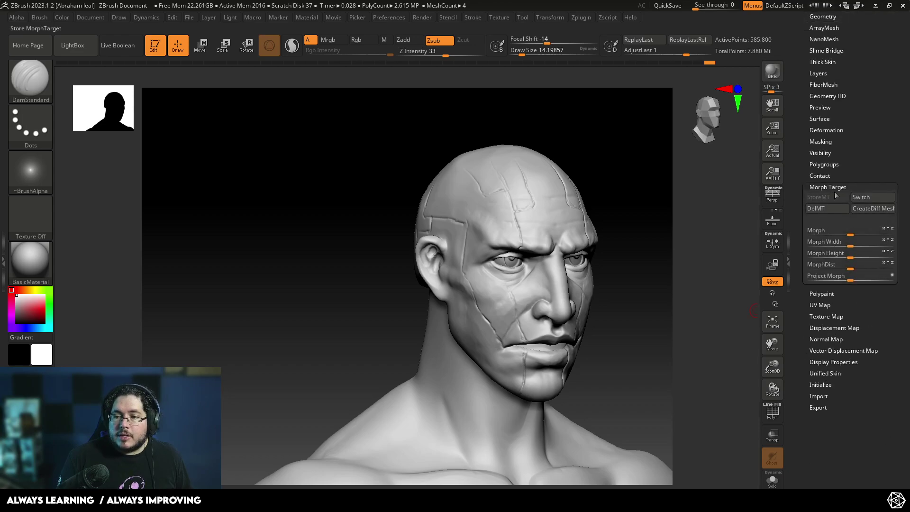
pyautogui.click(864, 198)
pyautogui.click(866, 195)
pyautogui.moveTo(682, 232); pyautogui.dragTo(665, 291)
pyautogui.click(864, 196)
pyautogui.click(864, 196)
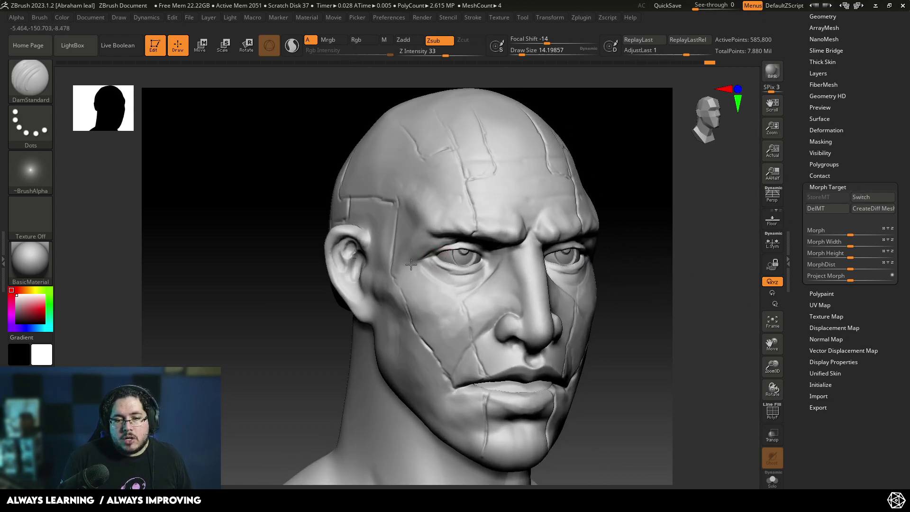
# - Carve fine wrinkles under the eyes and a fold beside the nostril with DamStandard
pyautogui.moveTo(436, 269); pyautogui.dragTo(490, 279)
pyautogui.moveTo(441, 294); pyautogui.dragTo(437, 282)
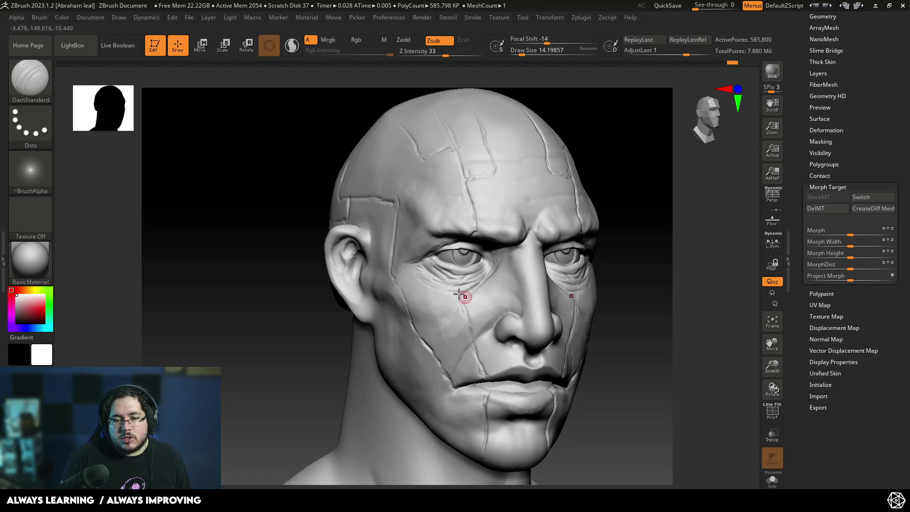
pyautogui.moveTo(442, 293); pyautogui.dragTo(438, 283)
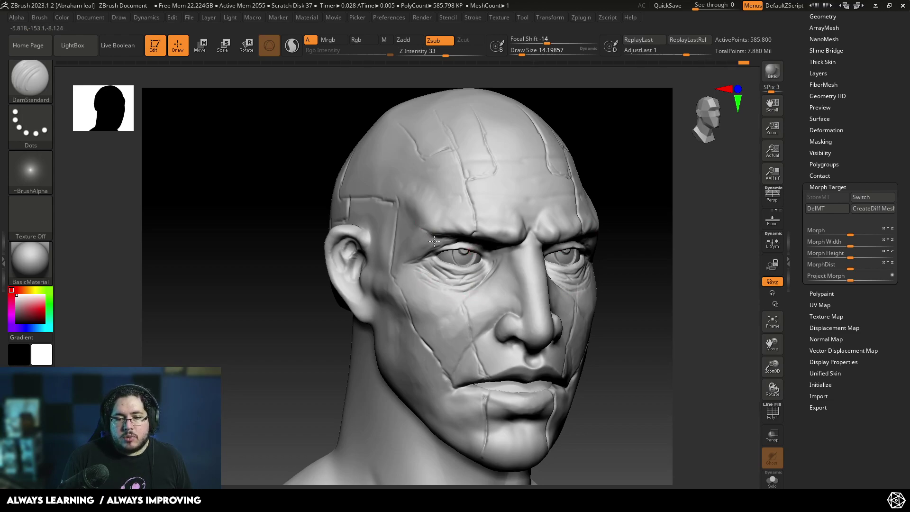
pyautogui.moveTo(496, 264); pyautogui.dragTo(472, 270)
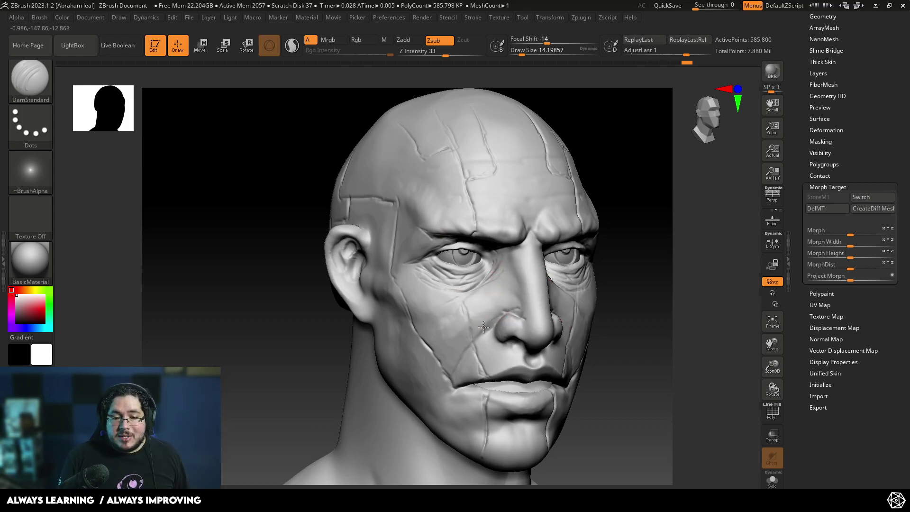
pyautogui.moveTo(517, 317); pyautogui.dragTo(525, 320)
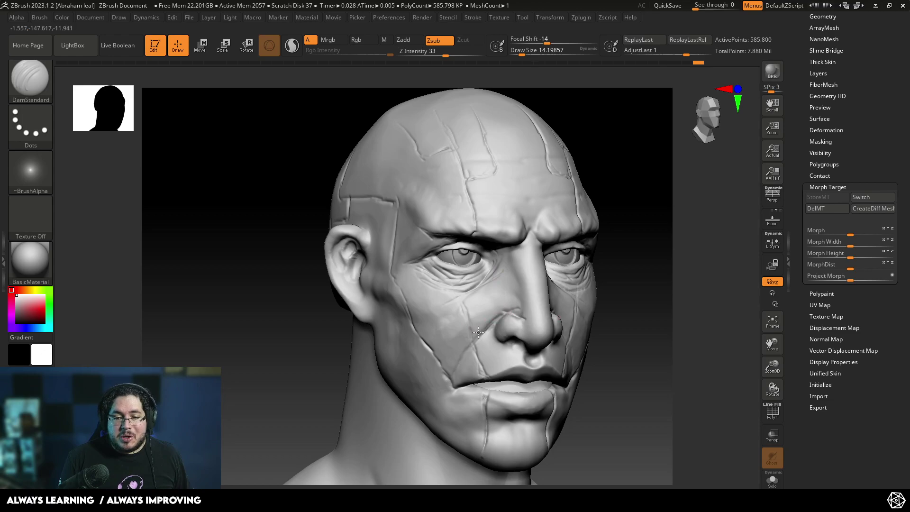